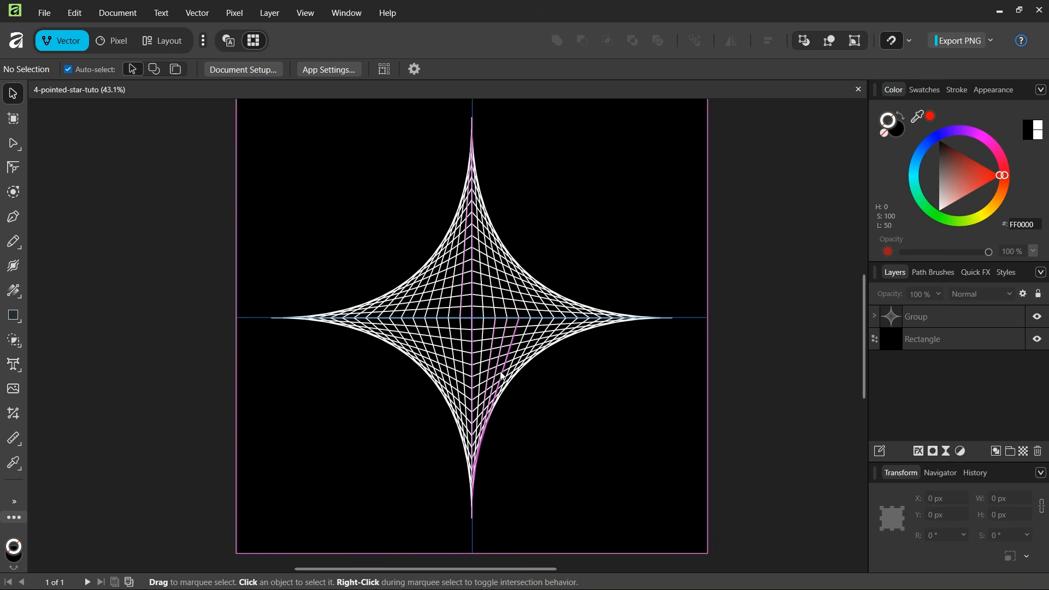
{"action": "scroll", "coordinate": [470, 341], "scroll_direction": "up", "scroll_amount": 1}
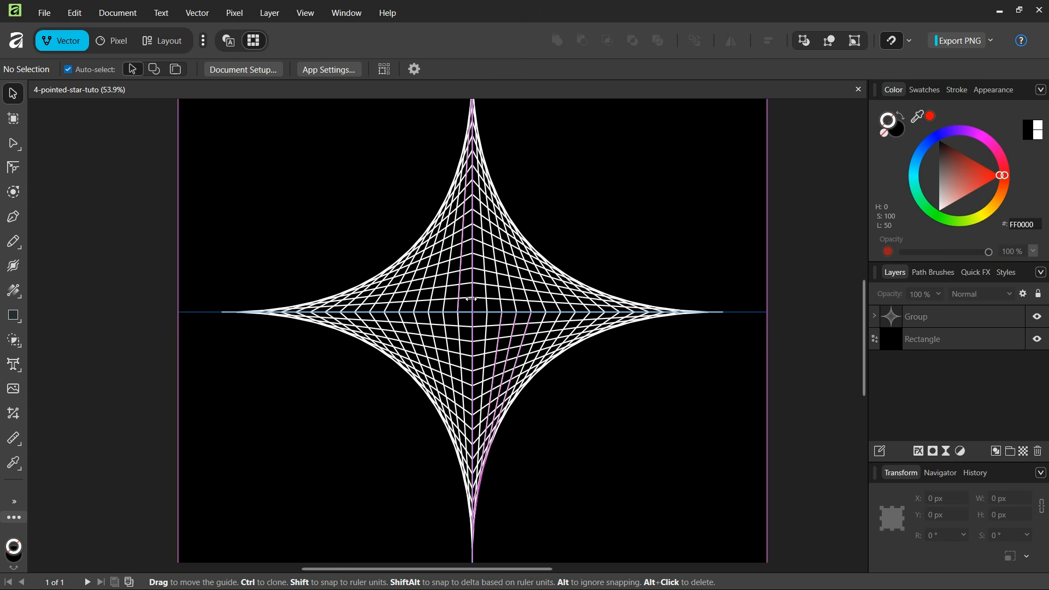
{"action": "scroll", "coordinate": [471, 298], "scroll_direction": "down", "scroll_amount": 1}
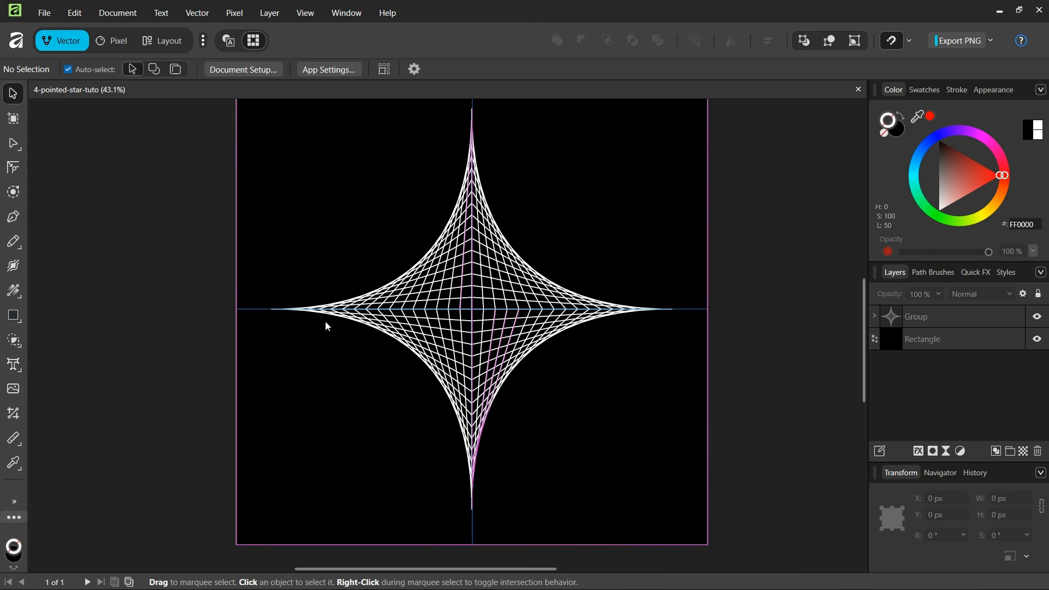
{"action": "scroll", "coordinate": [558, 325], "scroll_direction": "down", "scroll_amount": 1}
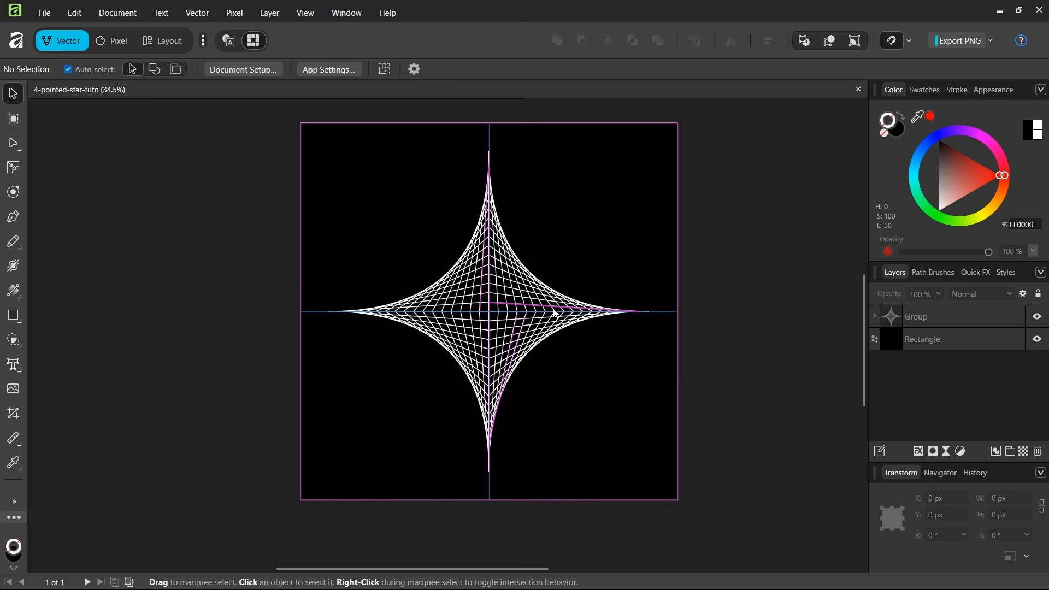
Create a new document measured in pixels with a page width of 2000 px and height of 2000 px
{"action": "left_click", "coordinate": [34, 15]}
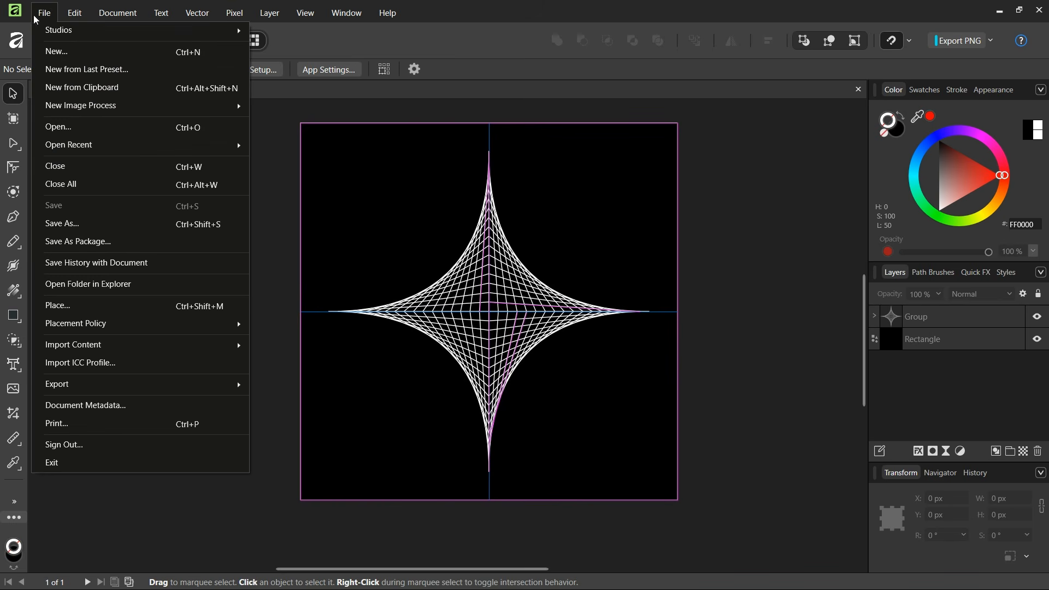
{"action": "left_click", "coordinate": [53, 51]}
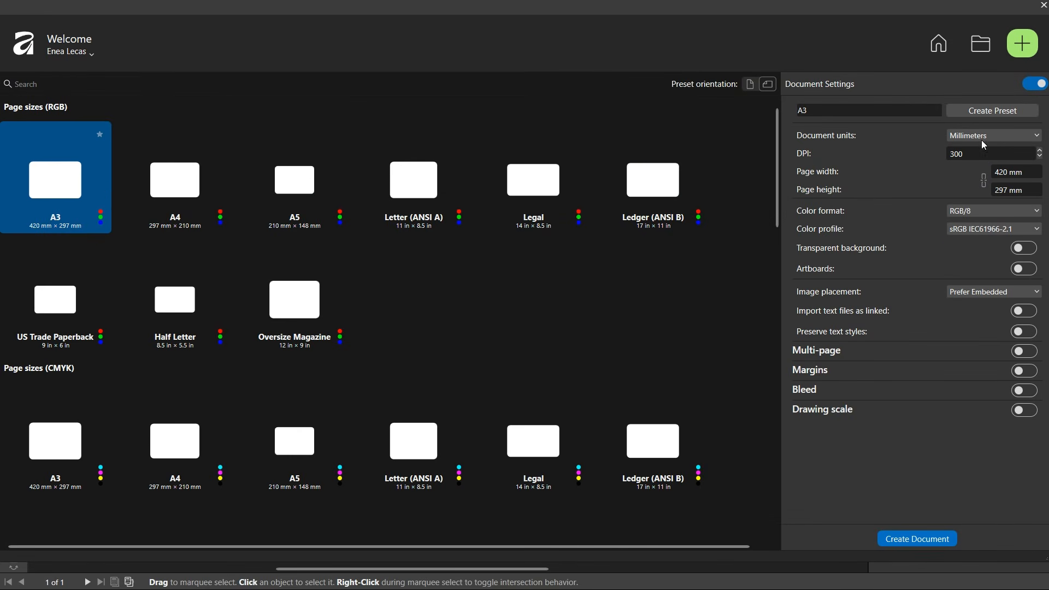
{"action": "left_click", "coordinate": [984, 136]}
{"action": "left_click", "coordinate": [976, 151]}
{"action": "left_click", "coordinate": [1018, 177]}
{"action": "type", "text": "2000"}
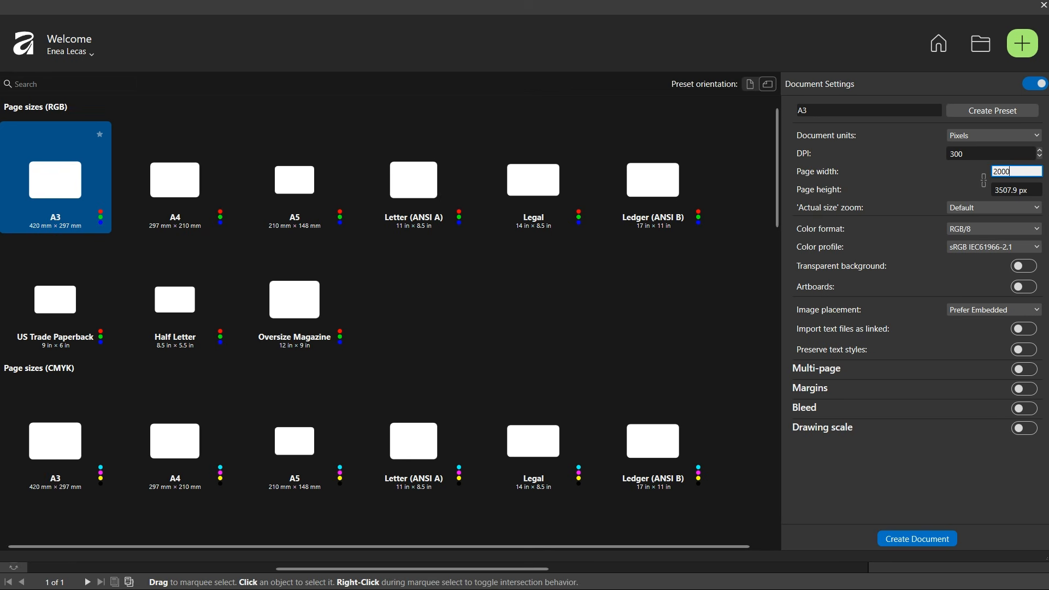
{"action": "left_click", "coordinate": [1019, 190]}
{"action": "type", "text": "2000"}
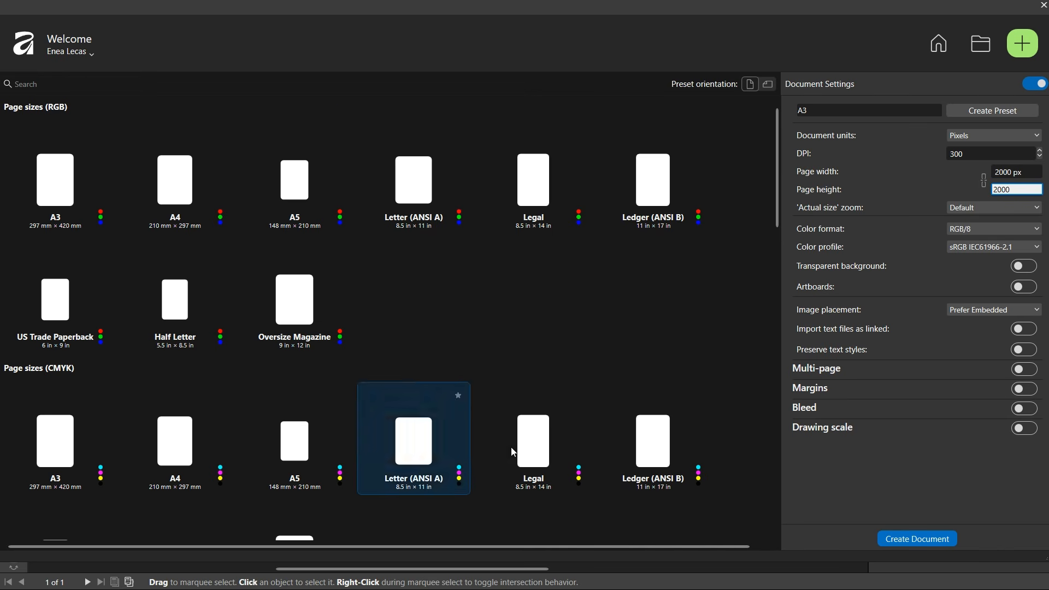
{"action": "left_click", "coordinate": [922, 539]}
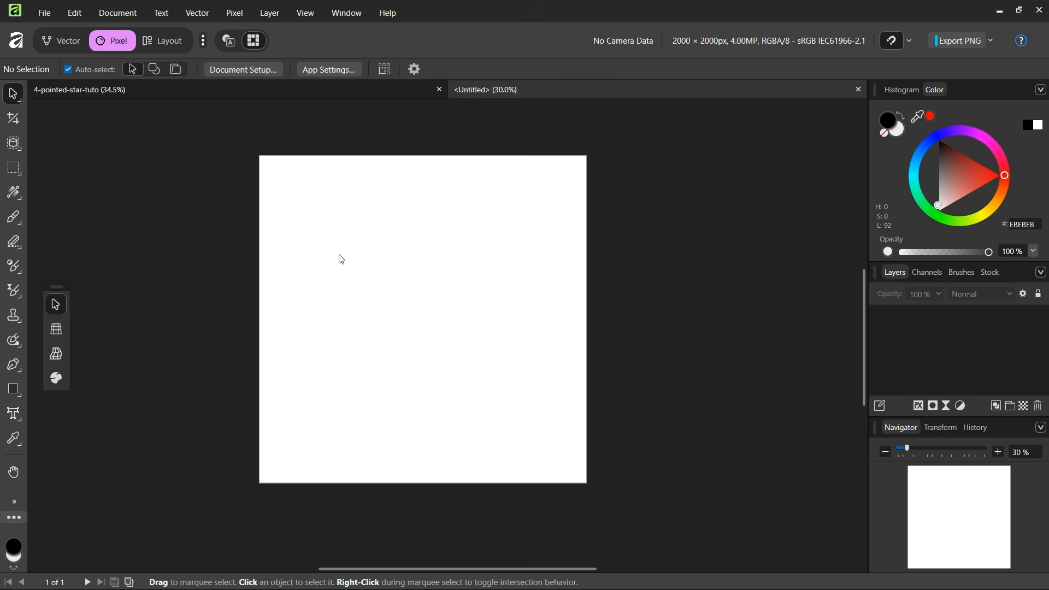
Switch to the Vector workspace and add one horizontal and one vertical guide, both at 1000 px
{"action": "left_click", "coordinate": [57, 41]}
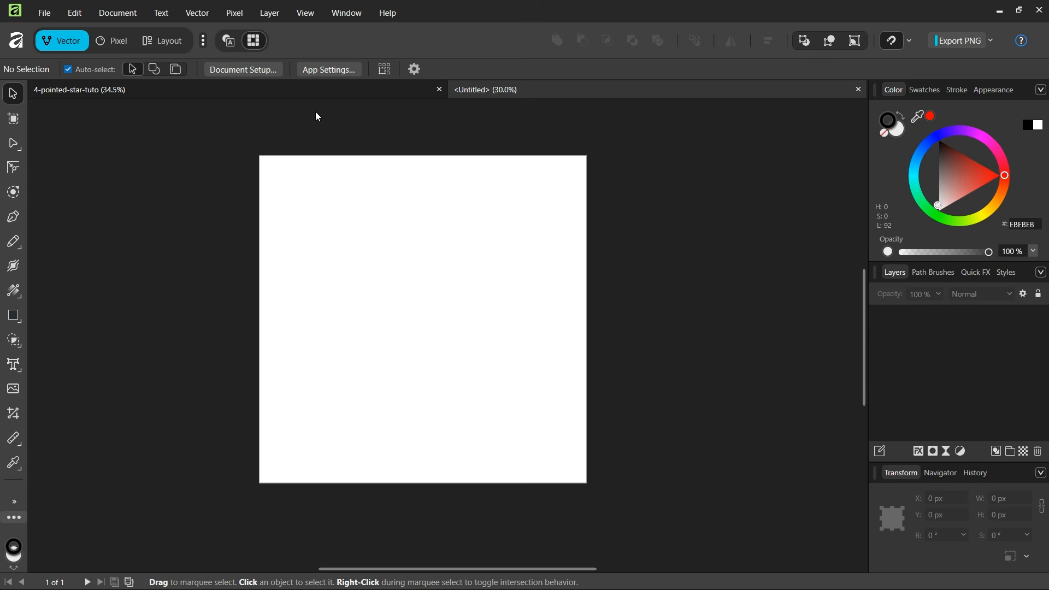
{"action": "left_click", "coordinate": [309, 13]}
{"action": "left_click", "coordinate": [340, 185]}
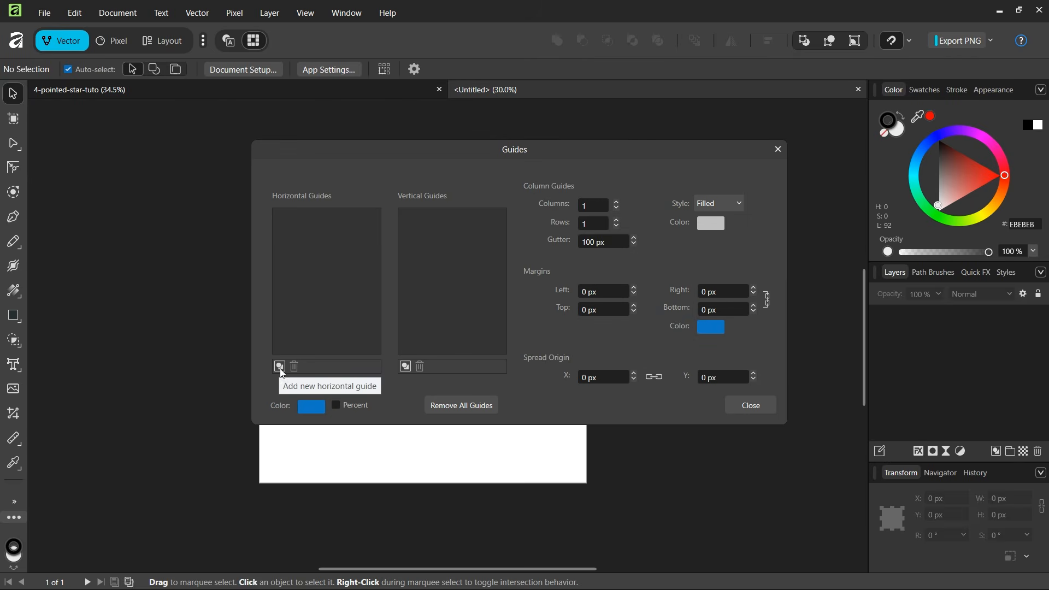
{"action": "left_click", "coordinate": [405, 365]}
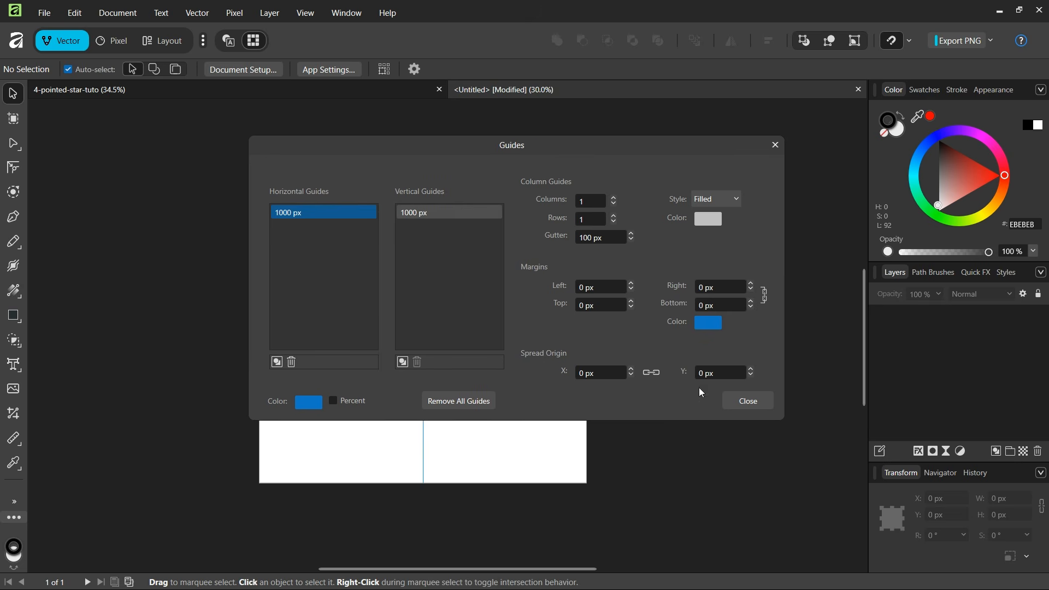
{"action": "left_click", "coordinate": [745, 402]}
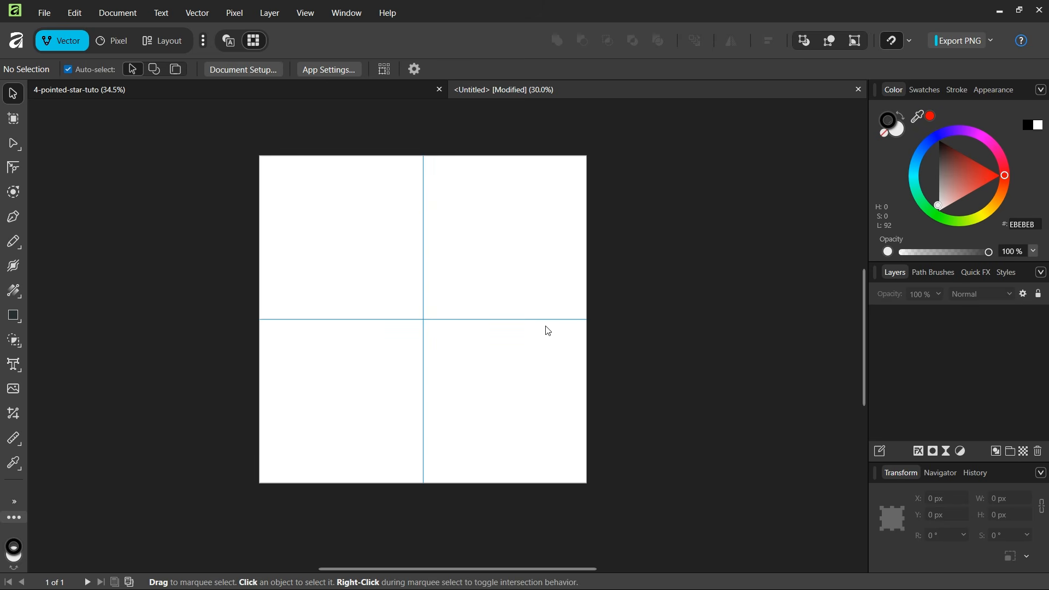
Show the document grid on the page
{"action": "left_click", "coordinate": [306, 21]}
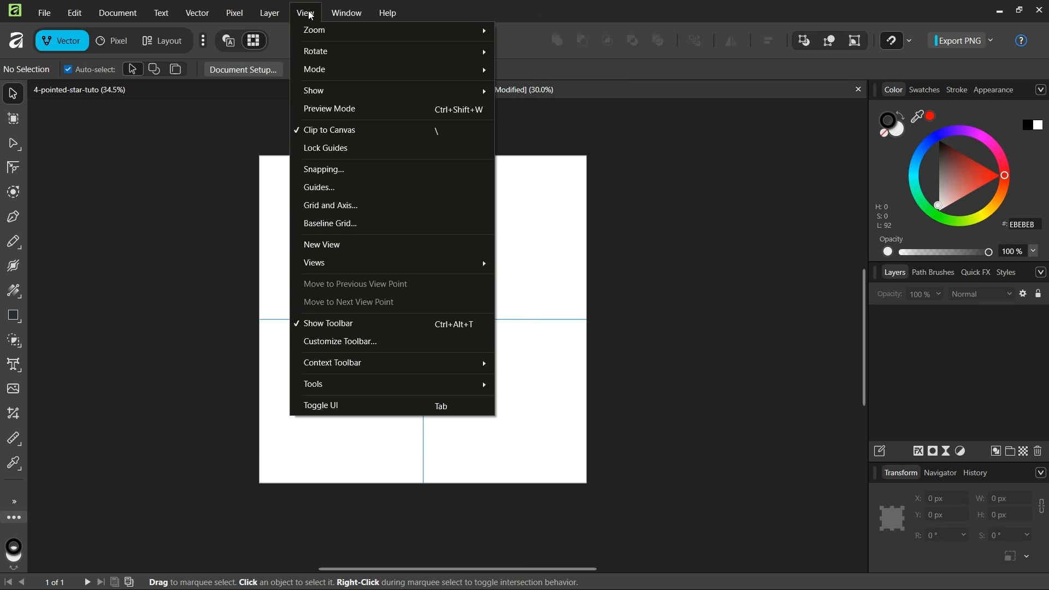
{"action": "left_click", "coordinate": [355, 213]}
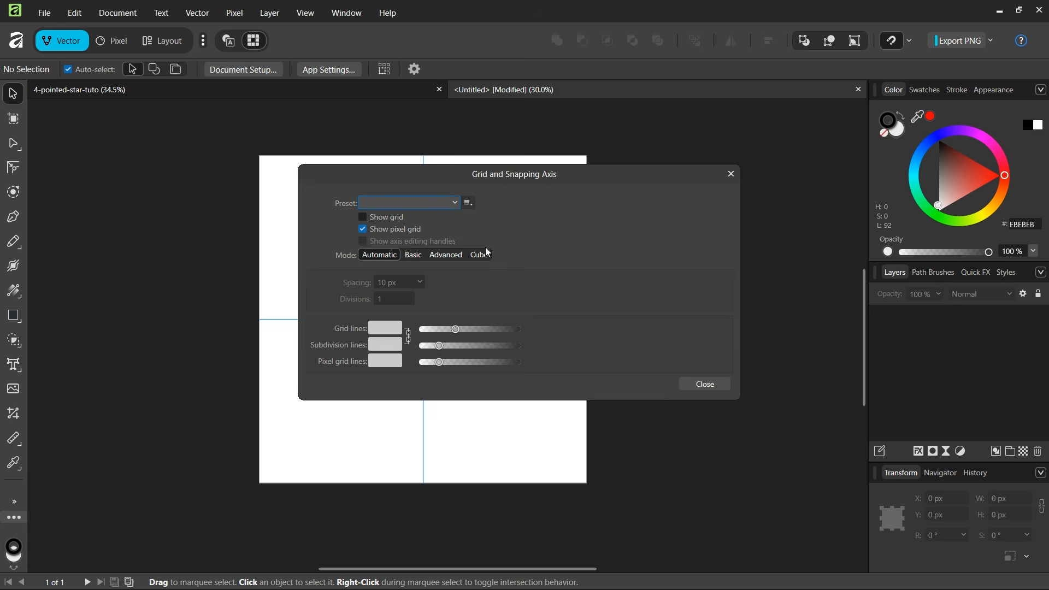
{"action": "left_click_drag", "start_coordinate": [499, 175], "coordinate": [665, 88]}
{"action": "left_click", "coordinate": [423, 163]}
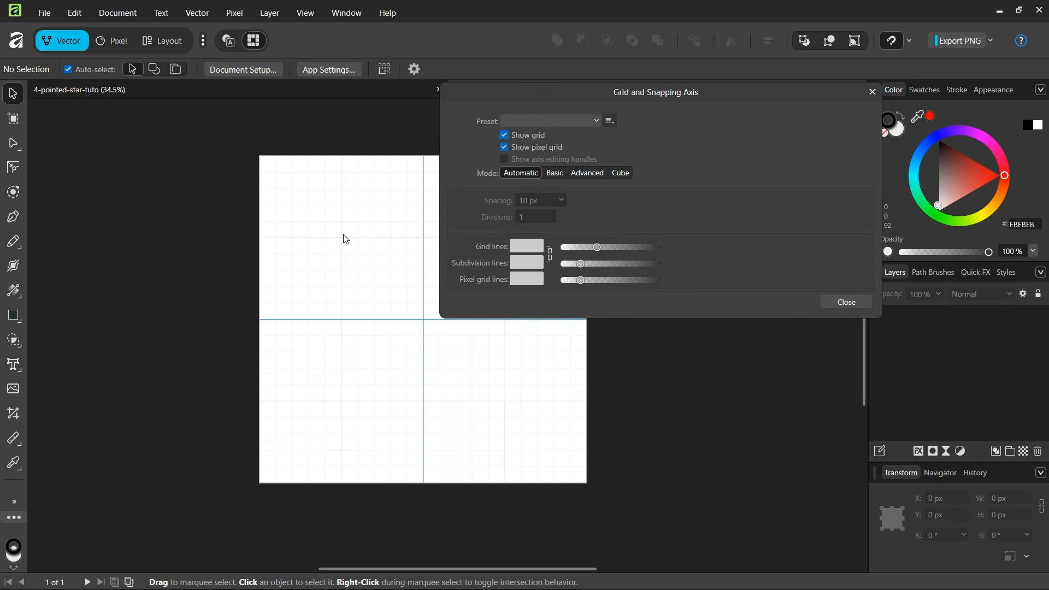
{"action": "scroll", "coordinate": [383, 239], "scroll_direction": "up", "scroll_amount": 1}
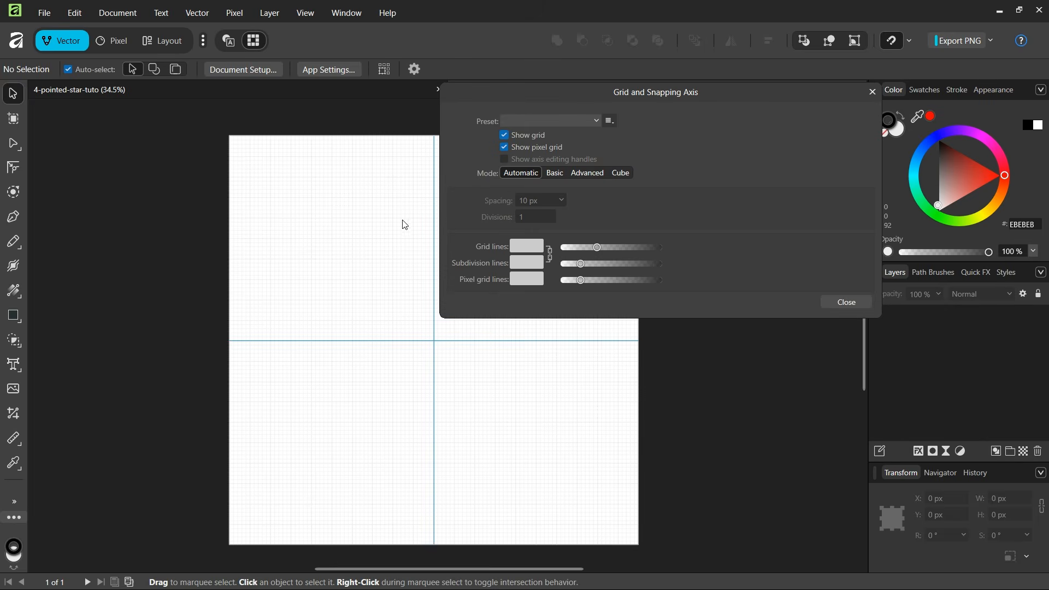
Set the grid to Advanced mode with the Standard grid type and Uniform axes
{"action": "left_click", "coordinate": [587, 176]}
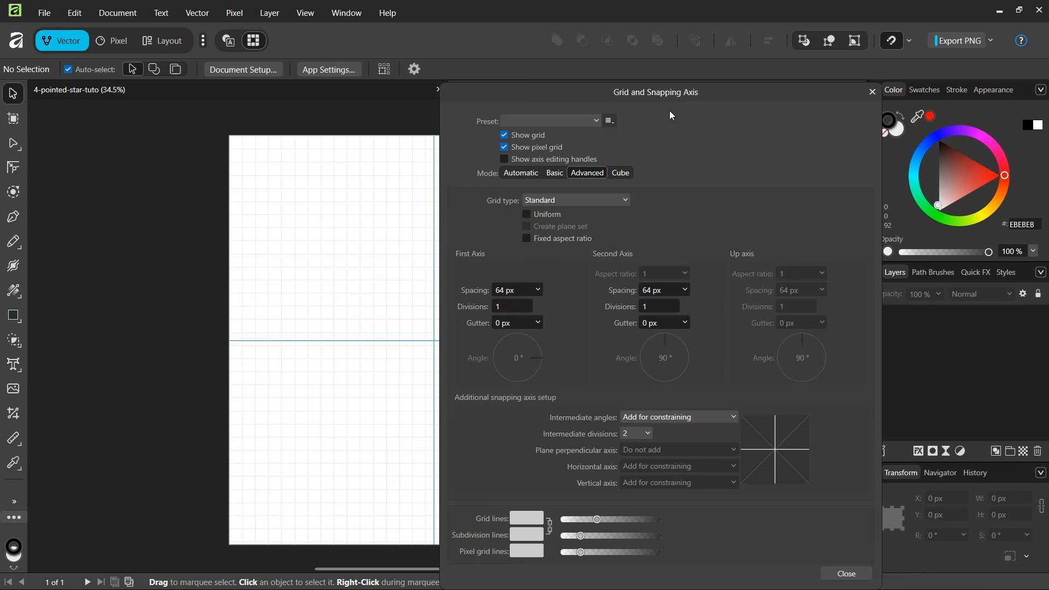
{"action": "left_click_drag", "start_coordinate": [656, 118], "coordinate": [704, 92]}
{"action": "left_click", "coordinate": [573, 192]}
{"action": "left_click", "coordinate": [577, 205]}
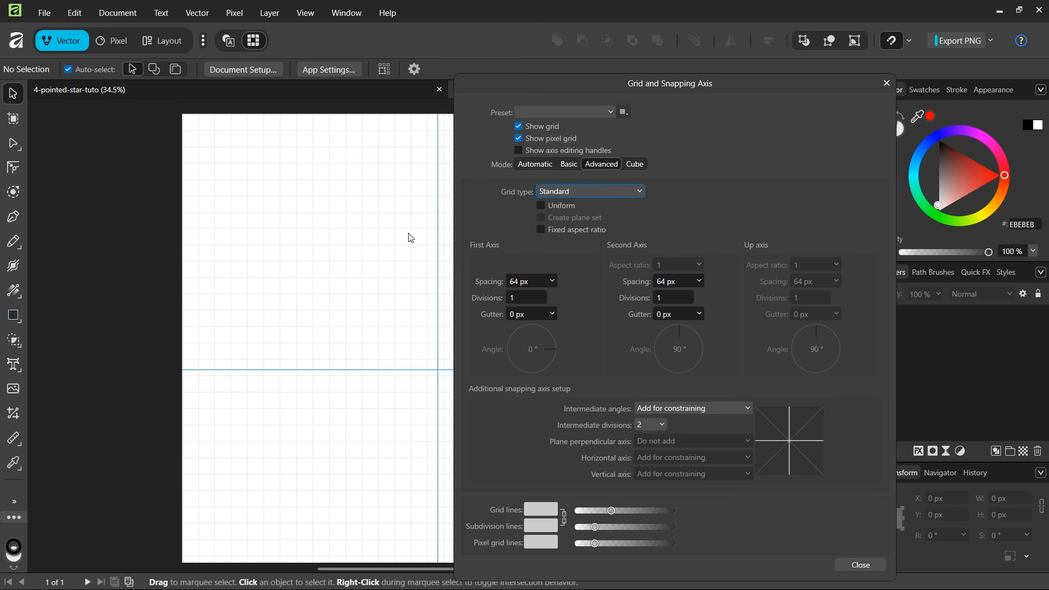
{"action": "scroll", "coordinate": [410, 237], "scroll_direction": "up", "scroll_amount": 1}
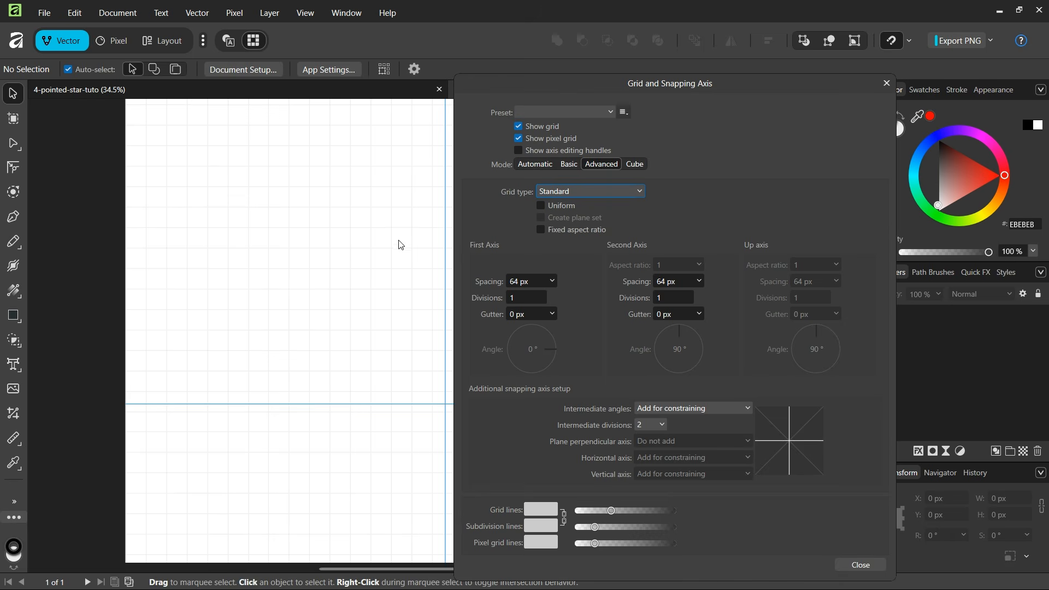
{"action": "scroll", "coordinate": [401, 245], "scroll_direction": "down", "scroll_amount": 1}
{"action": "left_click", "coordinate": [540, 206]}
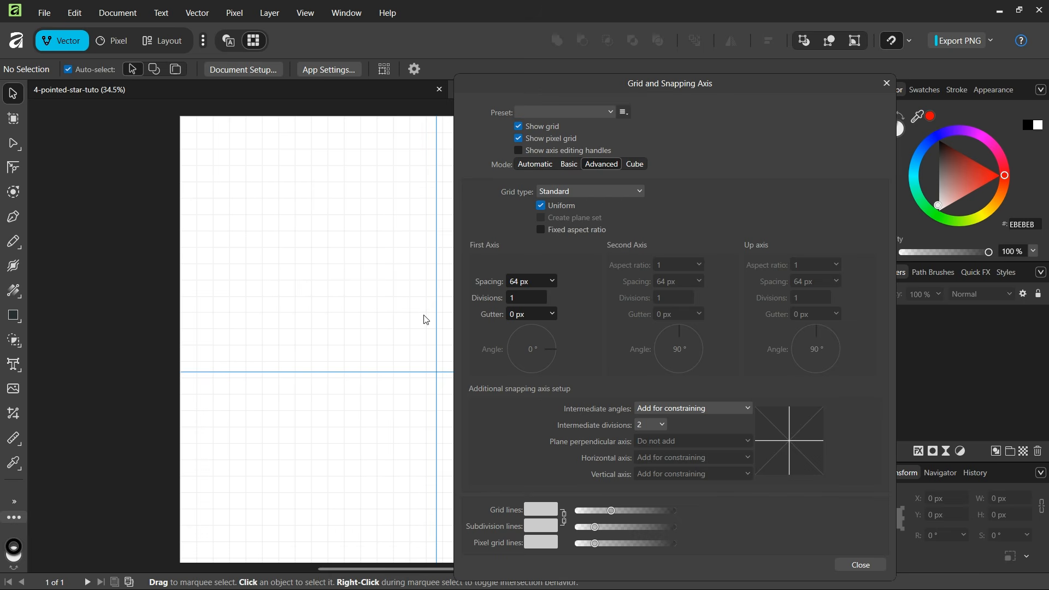
Set the grid's first-axis spacing to 50 px and close the grid settings
{"action": "left_click", "coordinate": [517, 280]}
{"action": "type", "text": "50"}
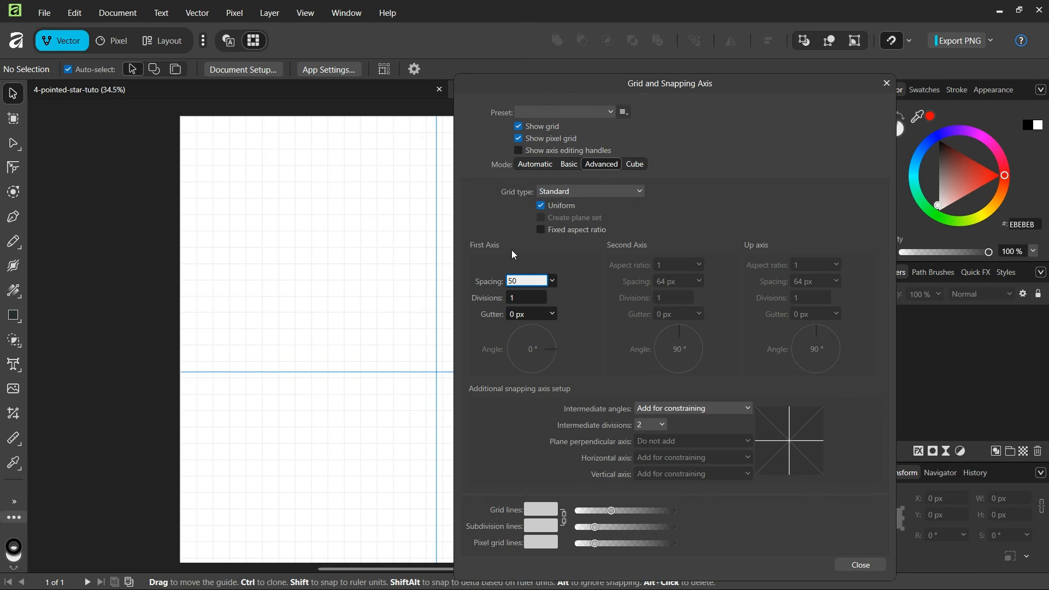
{"action": "key", "text": "Return"}
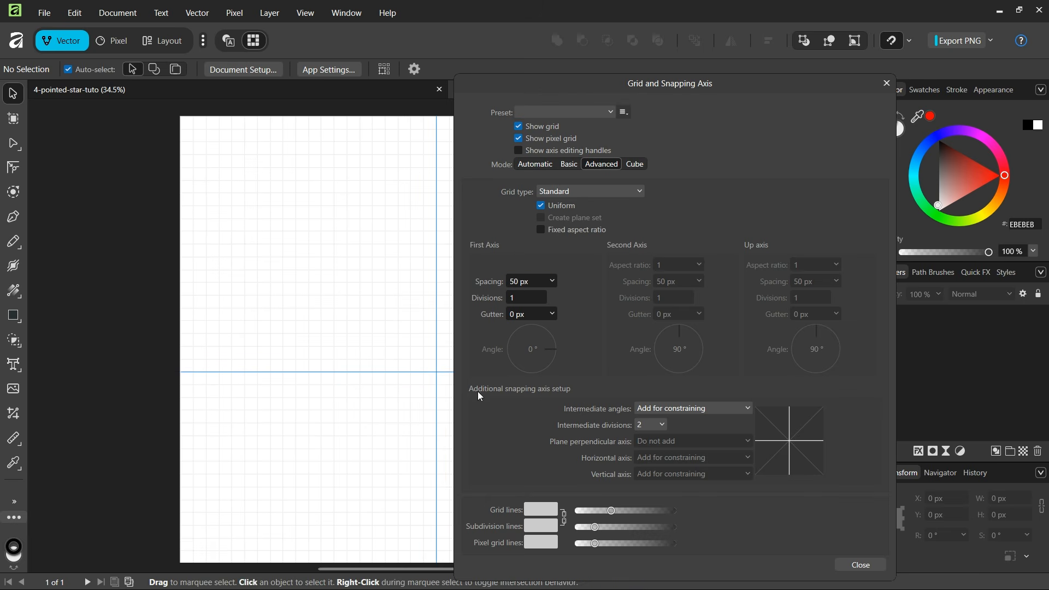
{"action": "left_click_drag", "start_coordinate": [611, 82], "coordinate": [710, 75]}
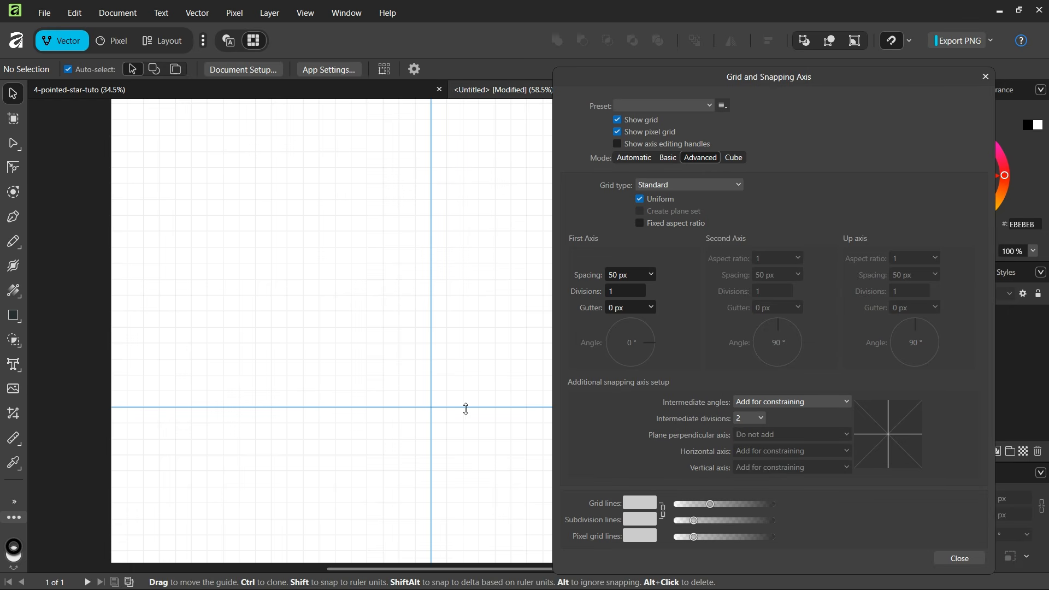
{"action": "scroll", "coordinate": [405, 425], "scroll_direction": "down", "scroll_amount": 1}
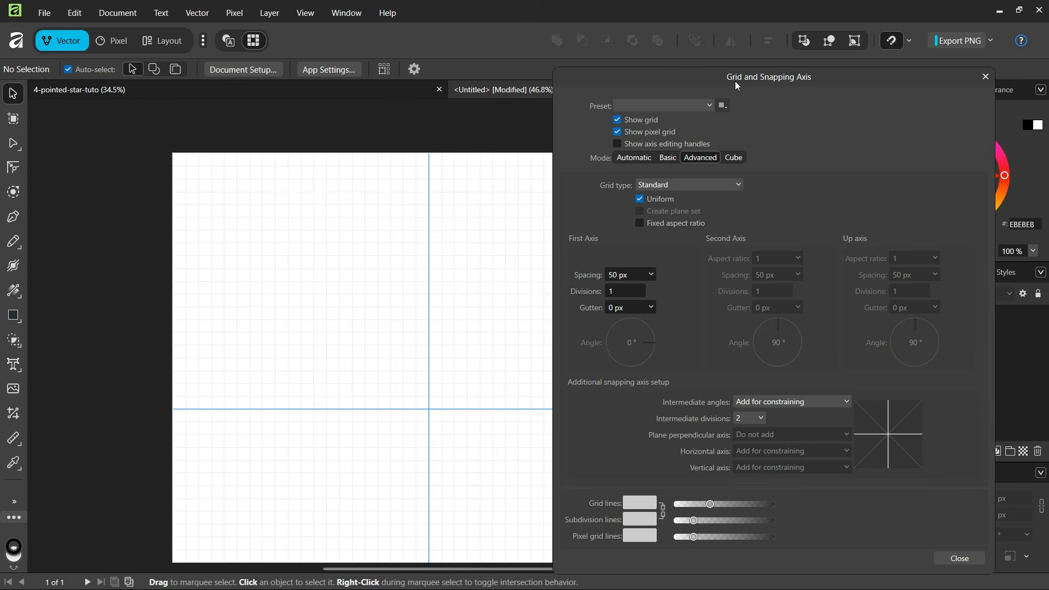
{"action": "left_click_drag", "start_coordinate": [736, 81], "coordinate": [682, 70]}
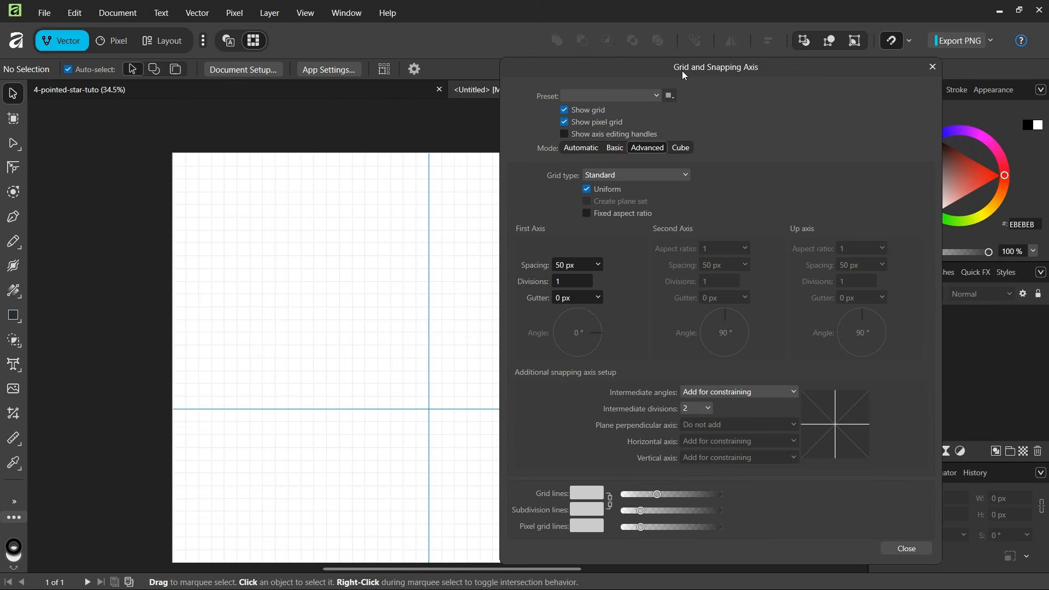
{"action": "left_click", "coordinate": [907, 548]}
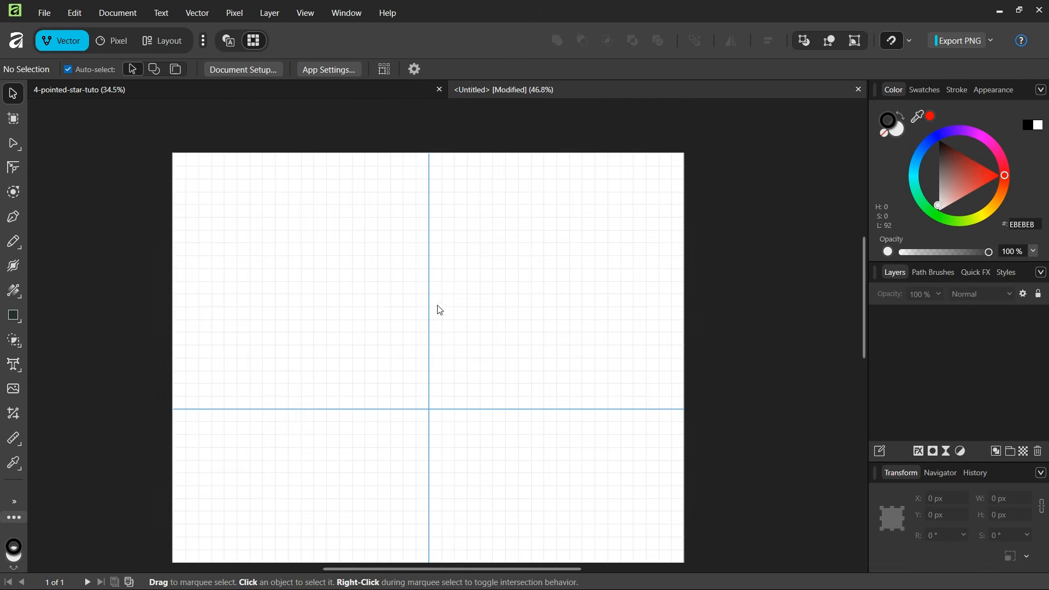
Set up the Pen tool with no fill and a 1 pt stroke width
{"action": "scroll", "coordinate": [424, 429], "scroll_direction": "down", "scroll_amount": 1}
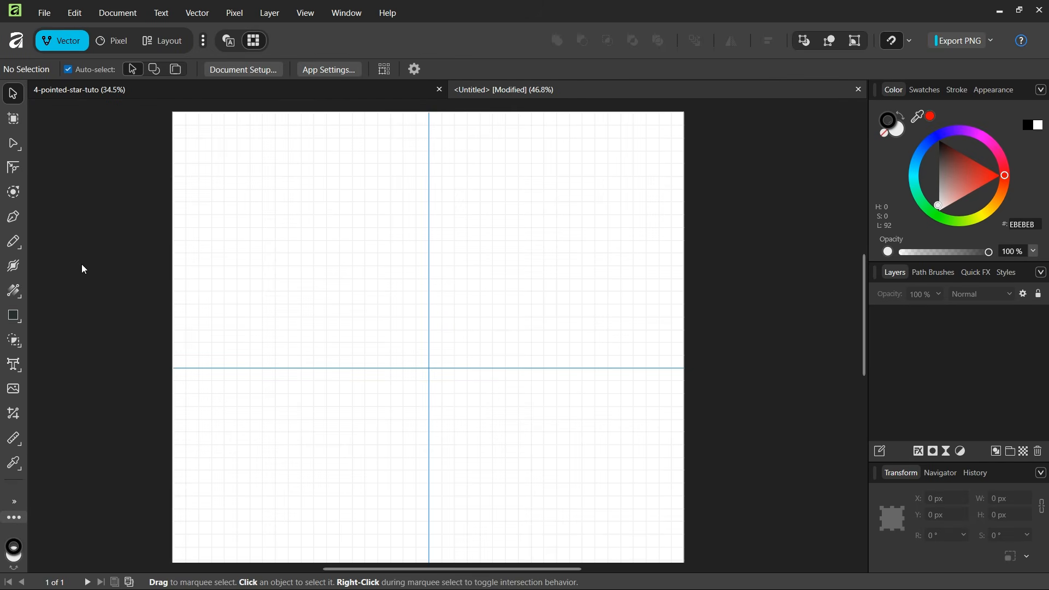
{"action": "left_click", "coordinate": [23, 221]}
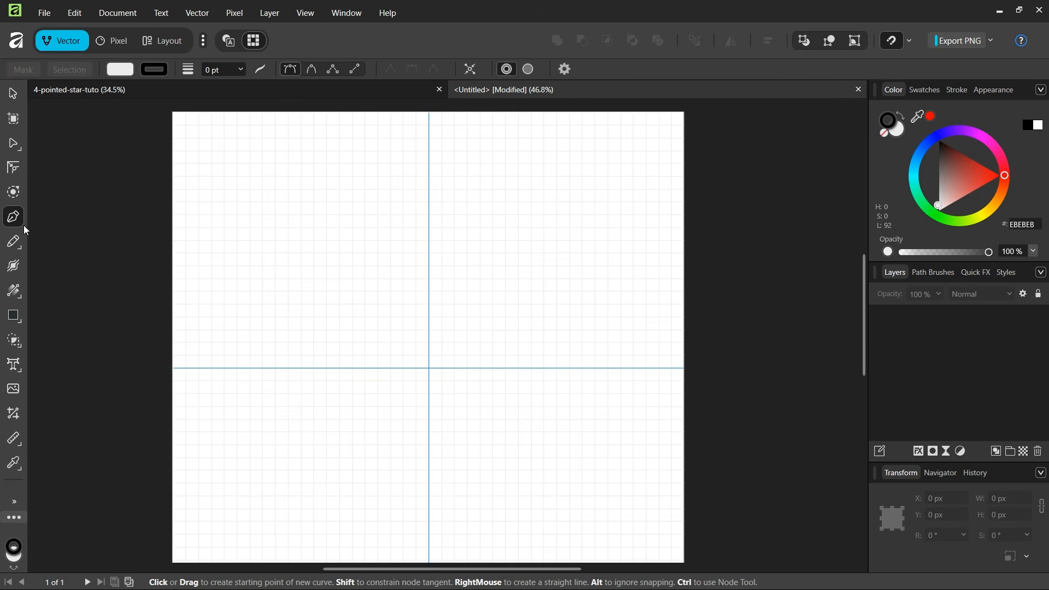
{"action": "left_click", "coordinate": [122, 71]}
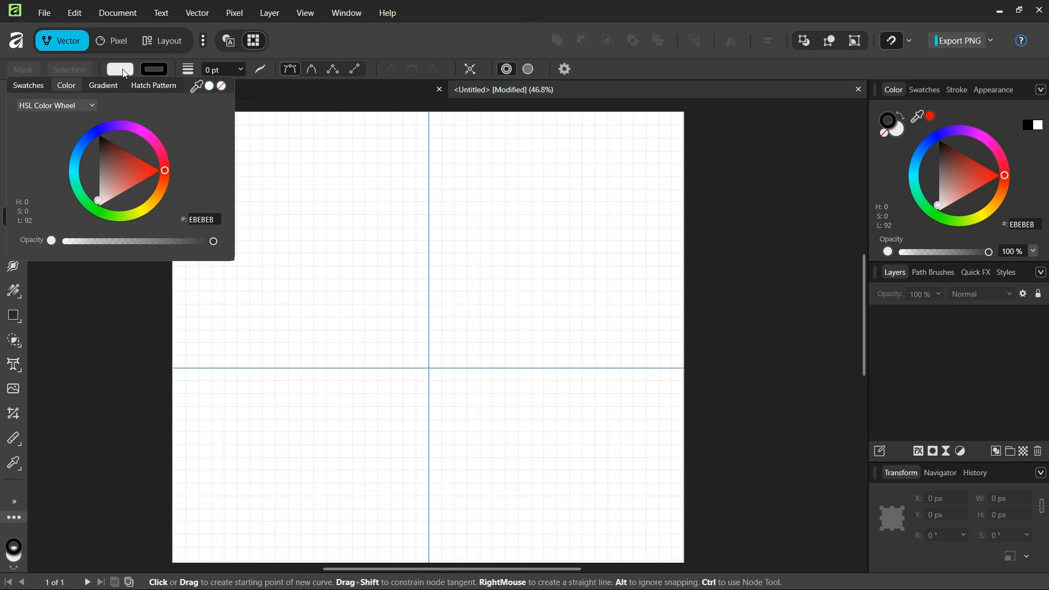
{"action": "left_click", "coordinate": [222, 87]}
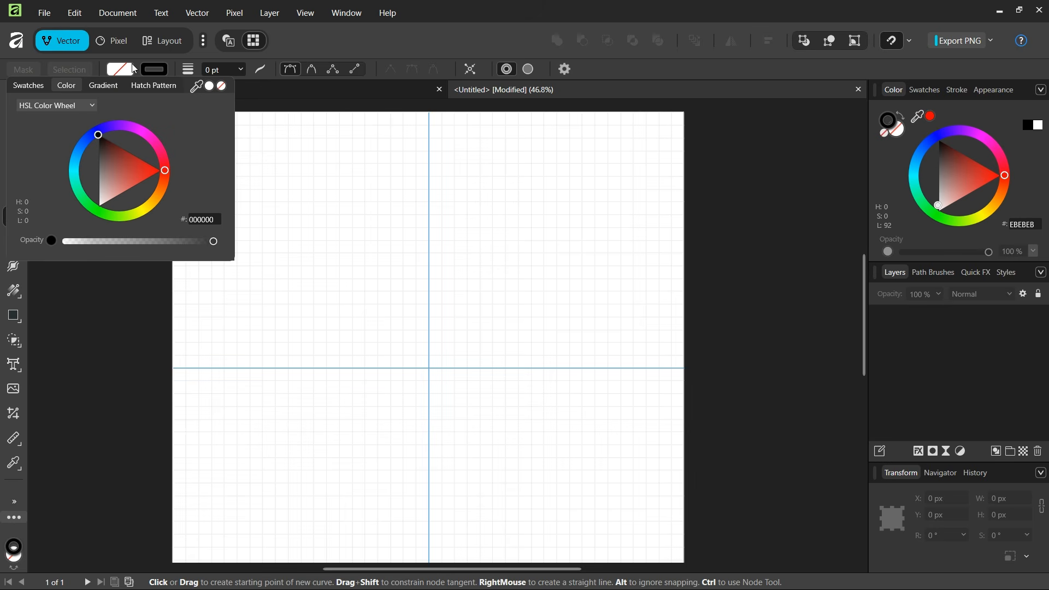
{"action": "left_click", "coordinate": [218, 71]}
{"action": "type", "text": "1"}
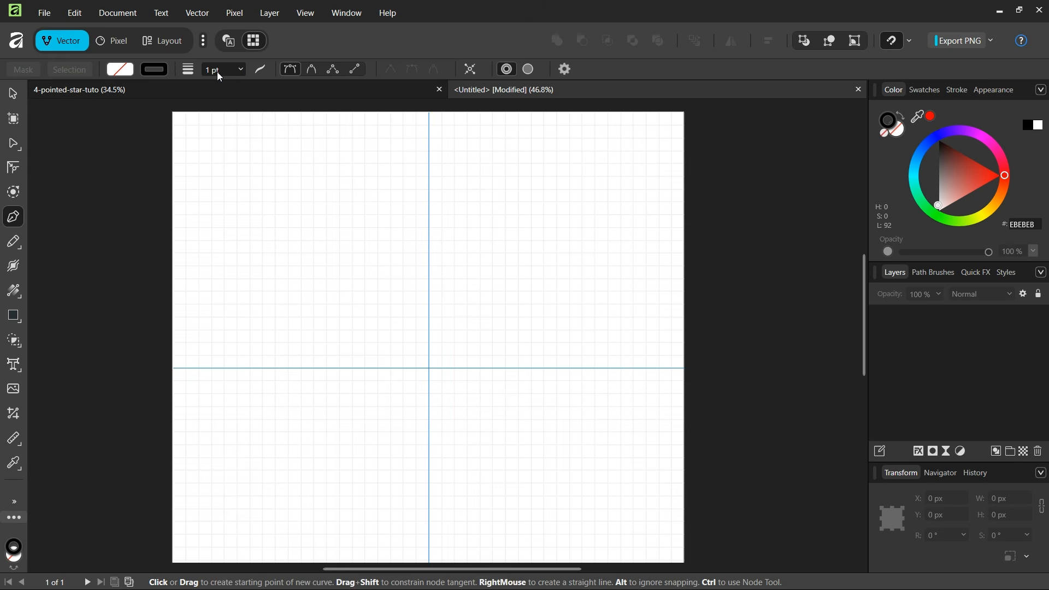
{"action": "left_click_drag", "start_coordinate": [237, 278], "coordinate": [236, 299]}
{"action": "key", "text": "Escape"}
Draw a straight line from X 200 px on the horizontal guide to Y 950 px on the vertical guide
{"action": "scroll", "coordinate": [215, 409], "scroll_direction": "up", "scroll_amount": 1}
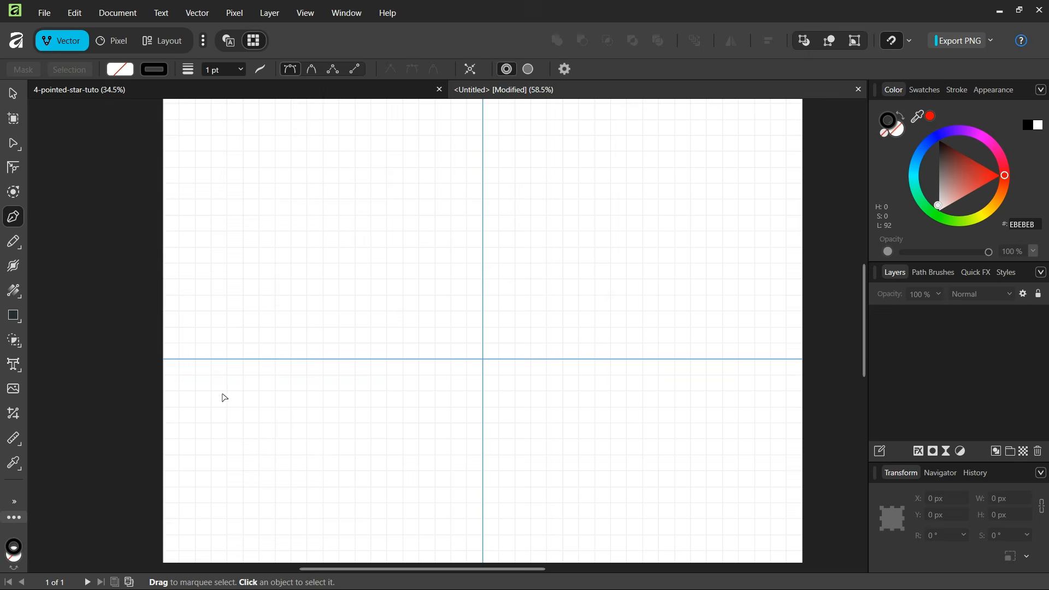
{"action": "scroll", "coordinate": [223, 393], "scroll_direction": "up", "scroll_amount": 1}
{"action": "left_click", "coordinate": [229, 353]}
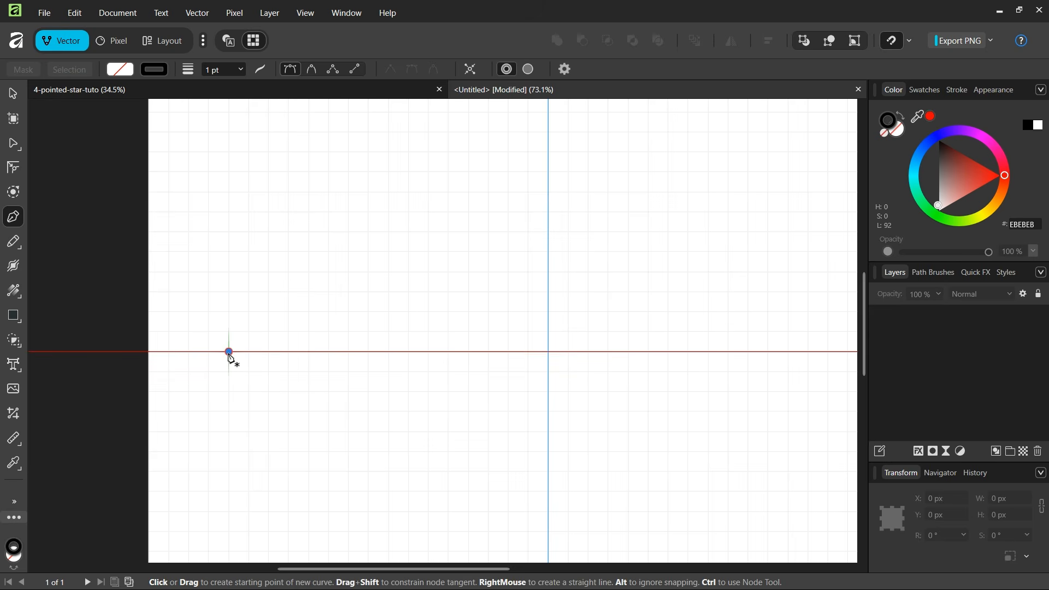
{"action": "scroll", "coordinate": [223, 378], "scroll_direction": "down", "scroll_amount": 2}
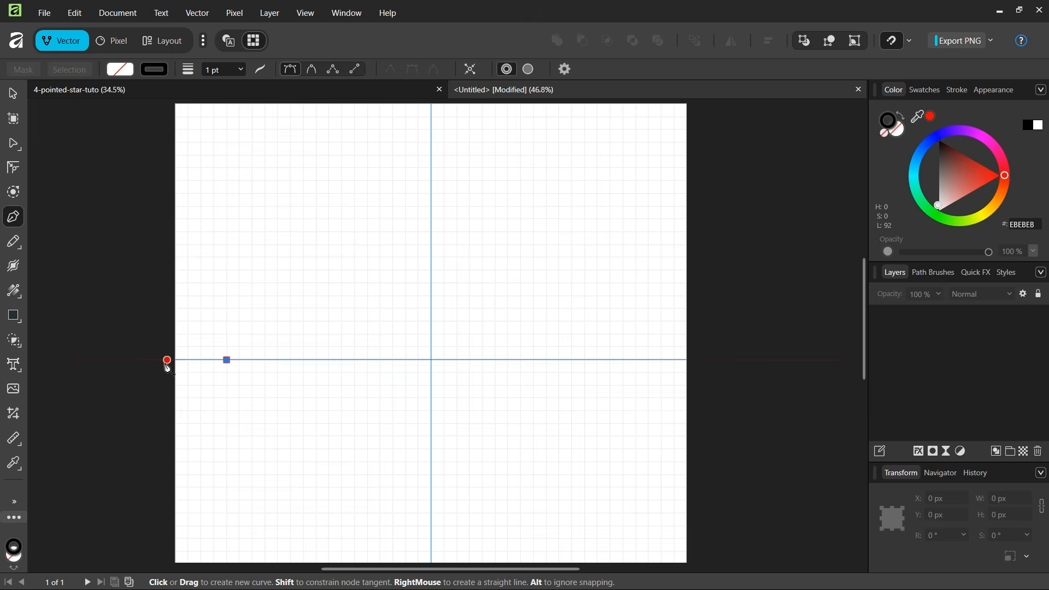
{"action": "scroll", "coordinate": [142, 376], "scroll_direction": "up", "scroll_amount": 2}
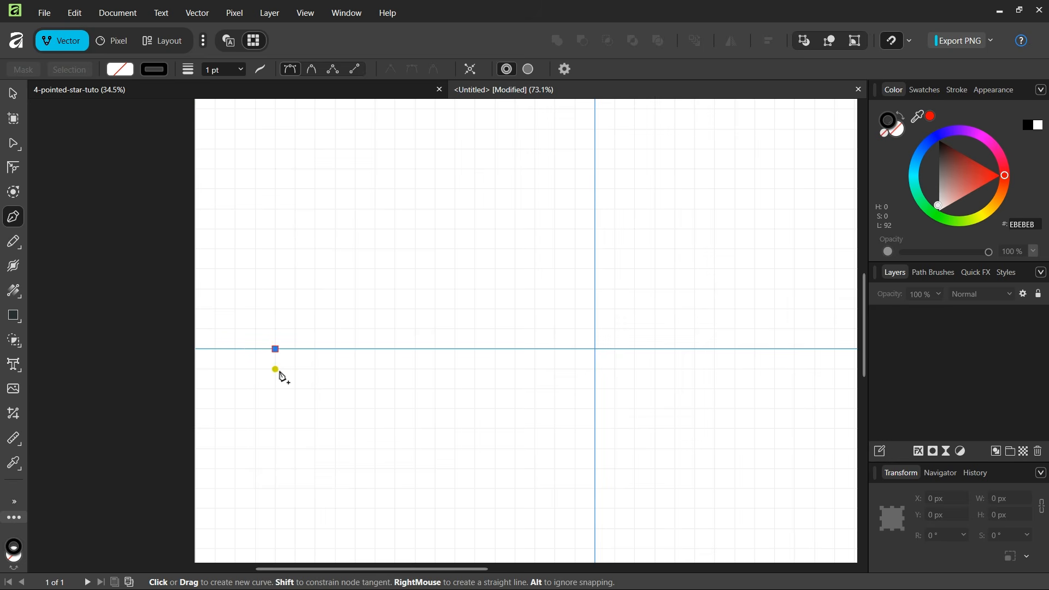
{"action": "left_click", "coordinate": [596, 328]}
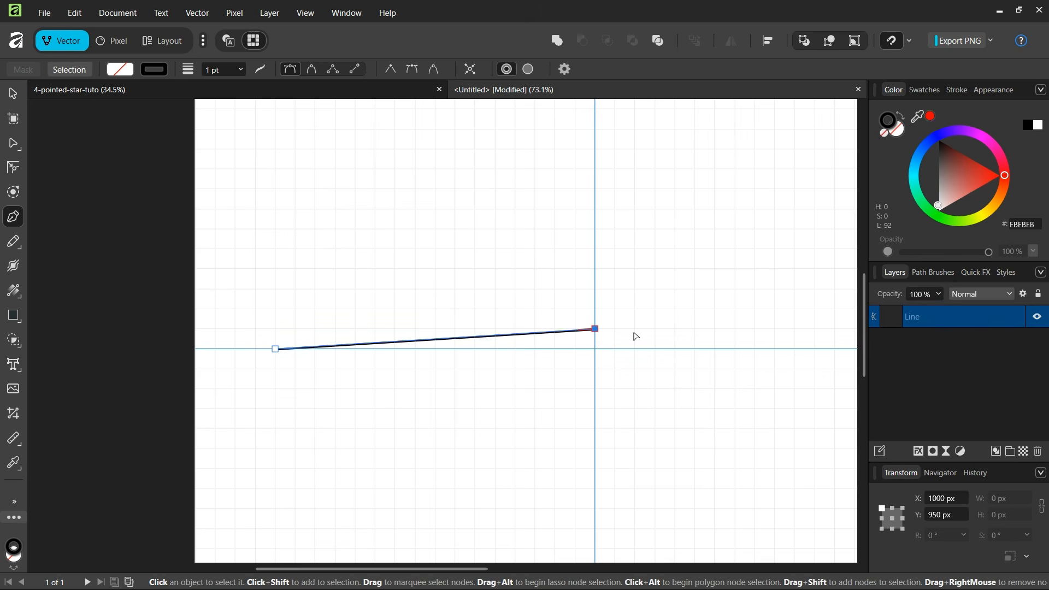
{"action": "scroll", "coordinate": [633, 334], "scroll_direction": "up", "scroll_amount": 1}
{"action": "scroll", "coordinate": [579, 349], "scroll_direction": "down", "scroll_amount": 2}
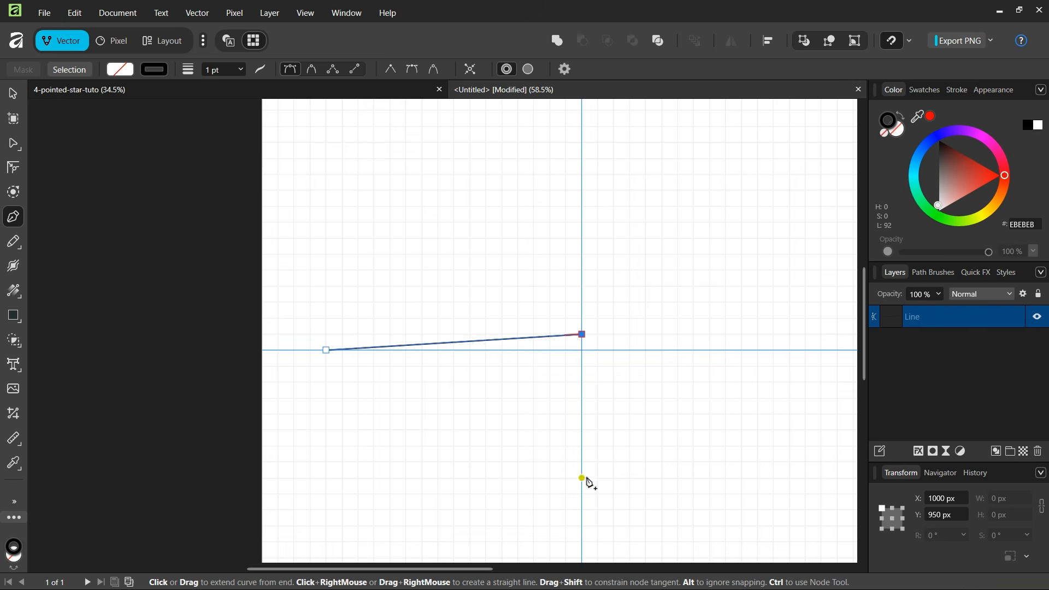
{"action": "scroll", "coordinate": [601, 311], "scroll_direction": "down", "scroll_amount": 2}
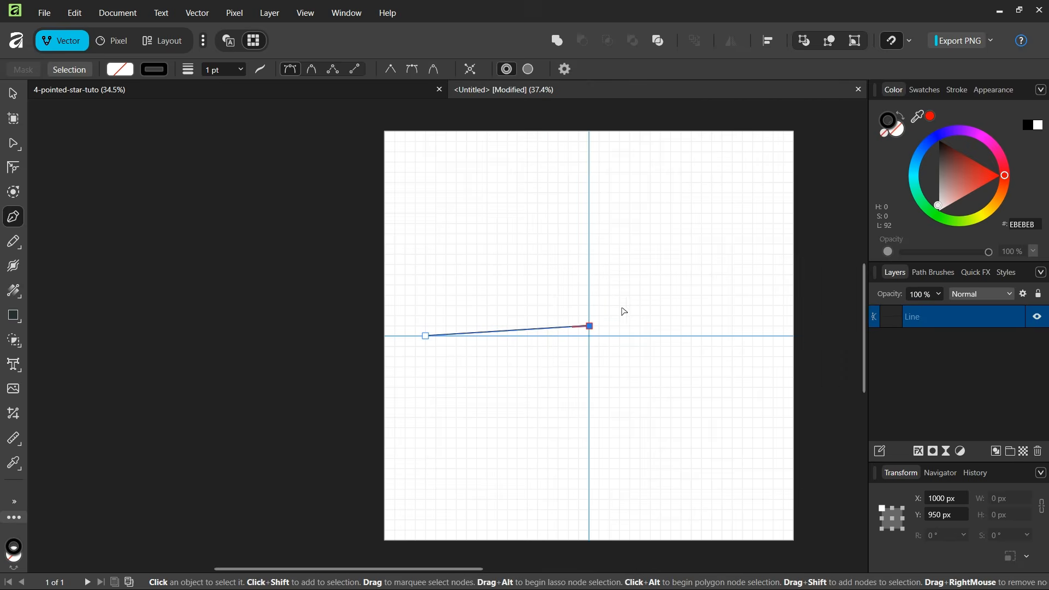
{"action": "scroll", "coordinate": [623, 304], "scroll_direction": "up", "scroll_amount": 1}
{"action": "key", "text": "ctrl"}
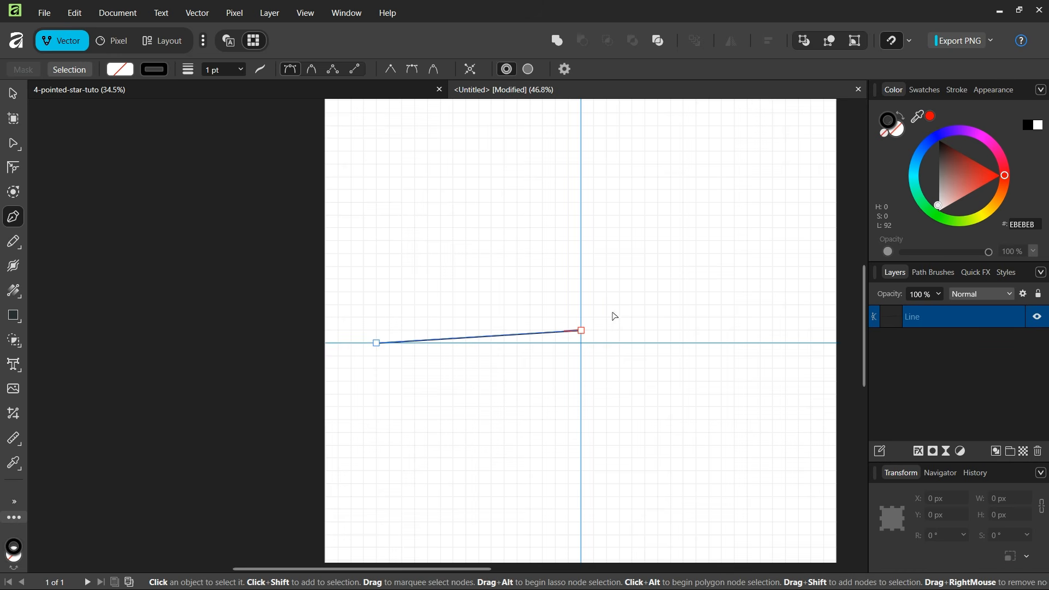
Draw separate lines from X 250 px and 300 px on the horizontal guide to Y 900 px and 850 px on the vertical guide
{"action": "scroll", "coordinate": [630, 333], "scroll_direction": "up", "scroll_amount": 1}
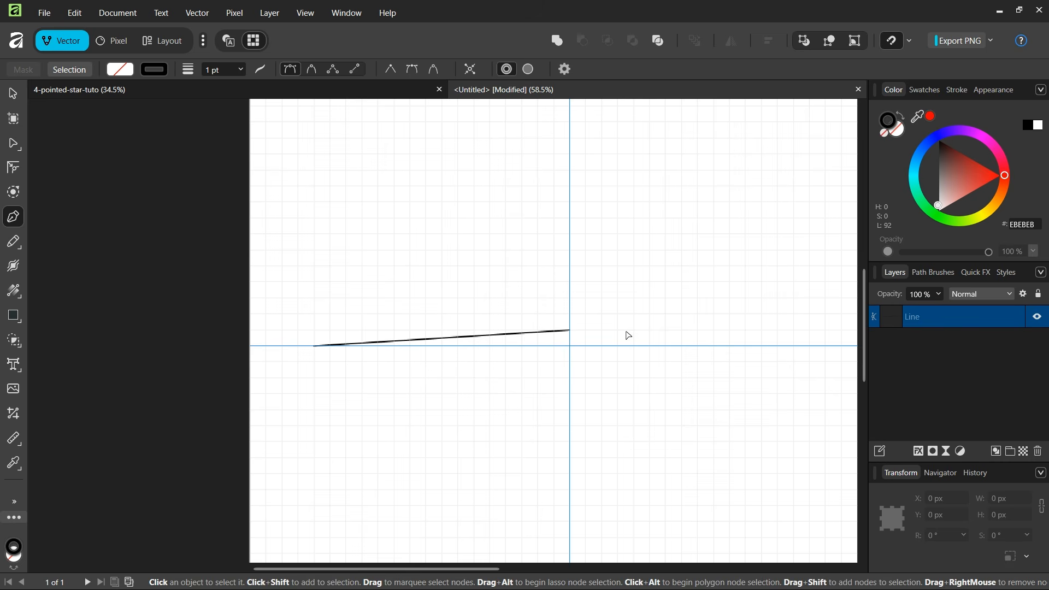
{"action": "scroll", "coordinate": [330, 348], "scroll_direction": "up", "scroll_amount": 2}
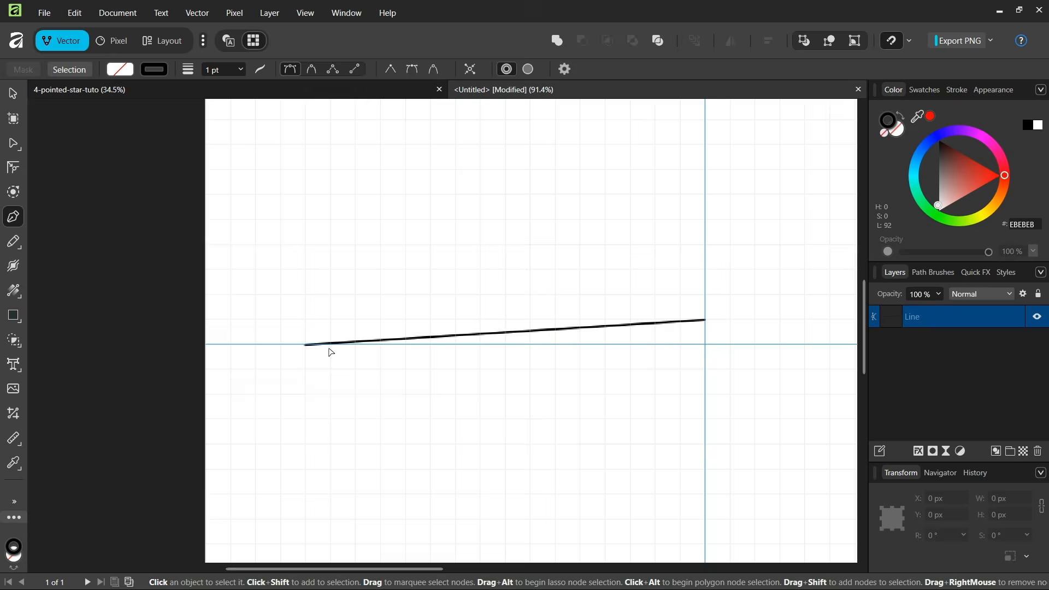
{"action": "left_click", "coordinate": [331, 344]}
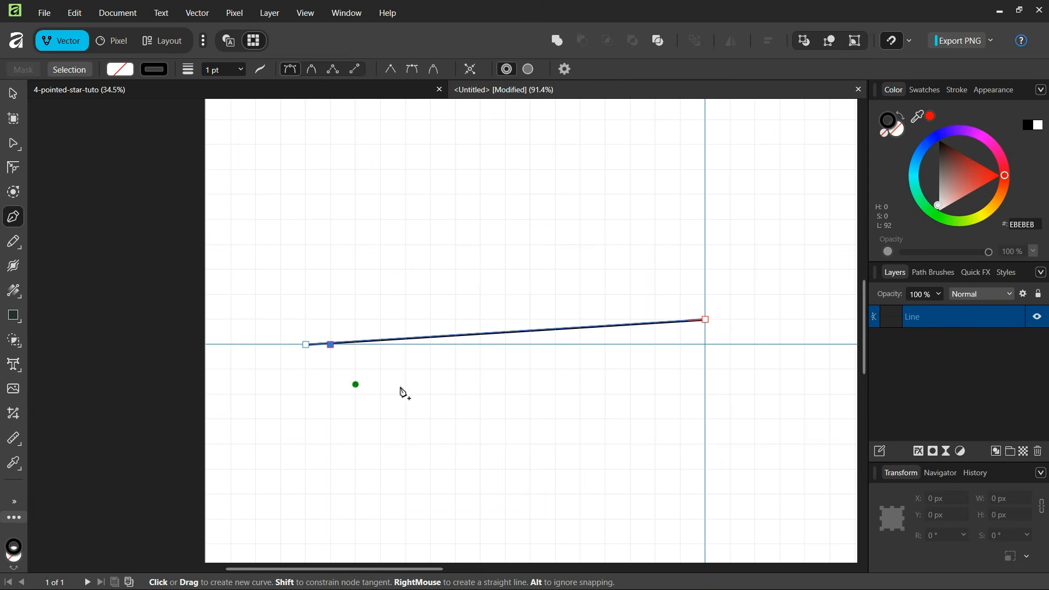
{"action": "left_click", "coordinate": [706, 297]}
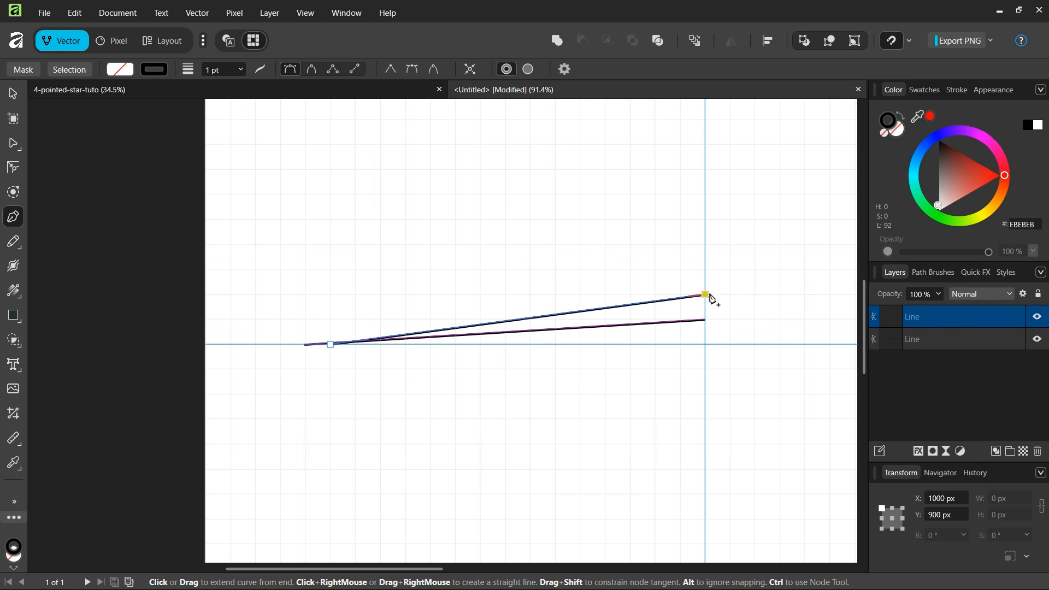
{"action": "key", "text": "Escape"}
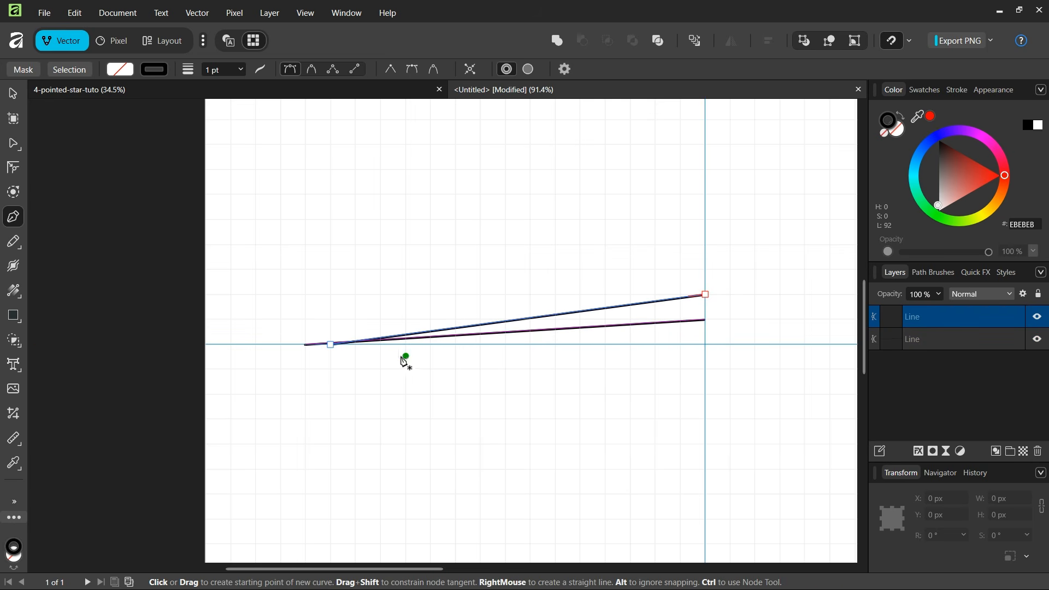
{"action": "left_click", "coordinate": [356, 345]}
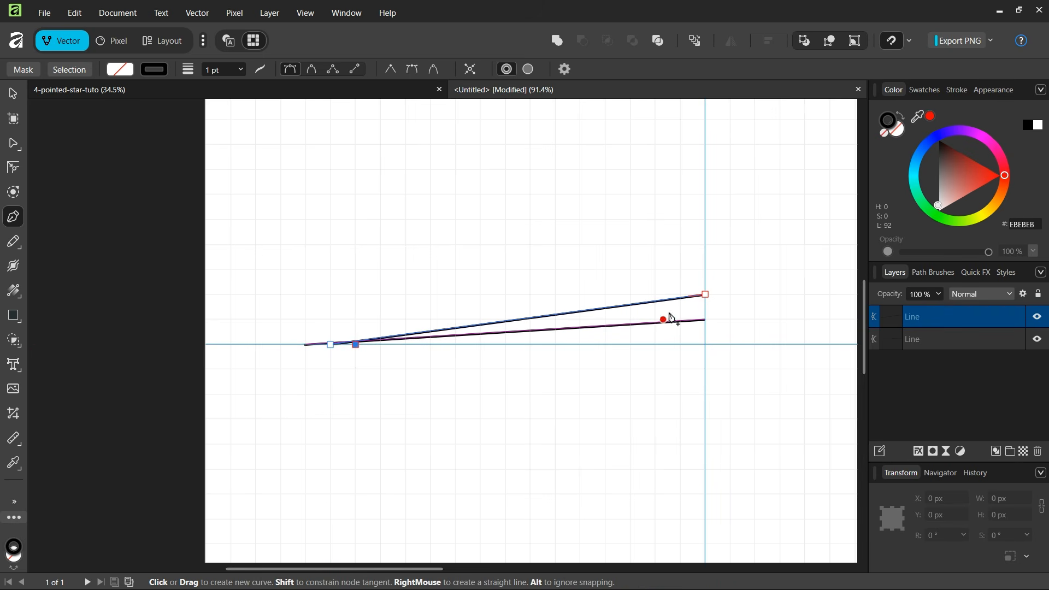
{"action": "left_click", "coordinate": [706, 269]}
{"action": "key", "text": "Escape"}
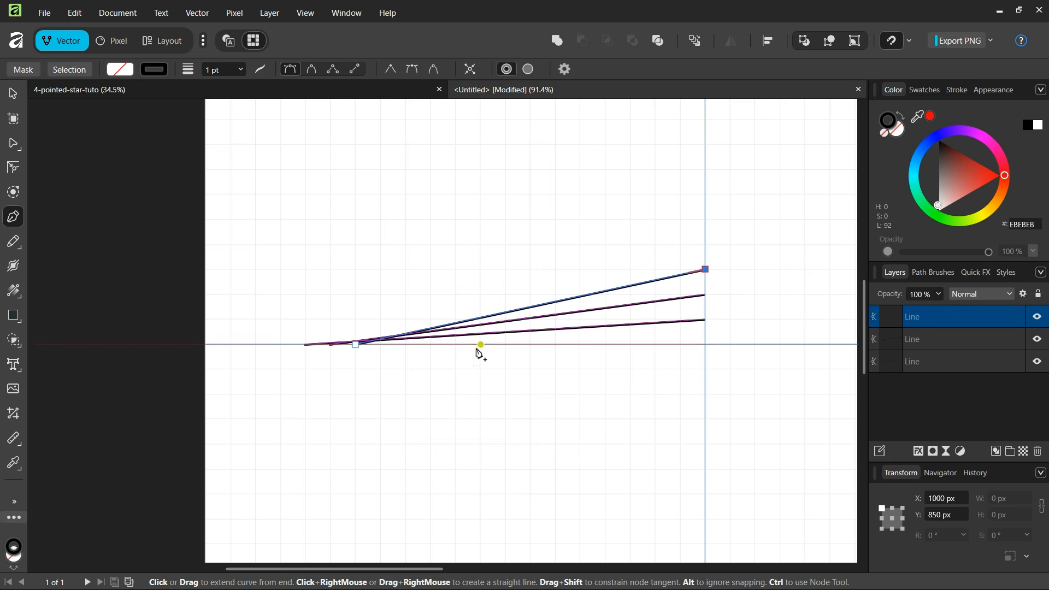
Continue the mesh with separate lines from X 350 px to Y 800 px and from X 400 px to Y 750 px
{"action": "left_click", "coordinate": [383, 349]}
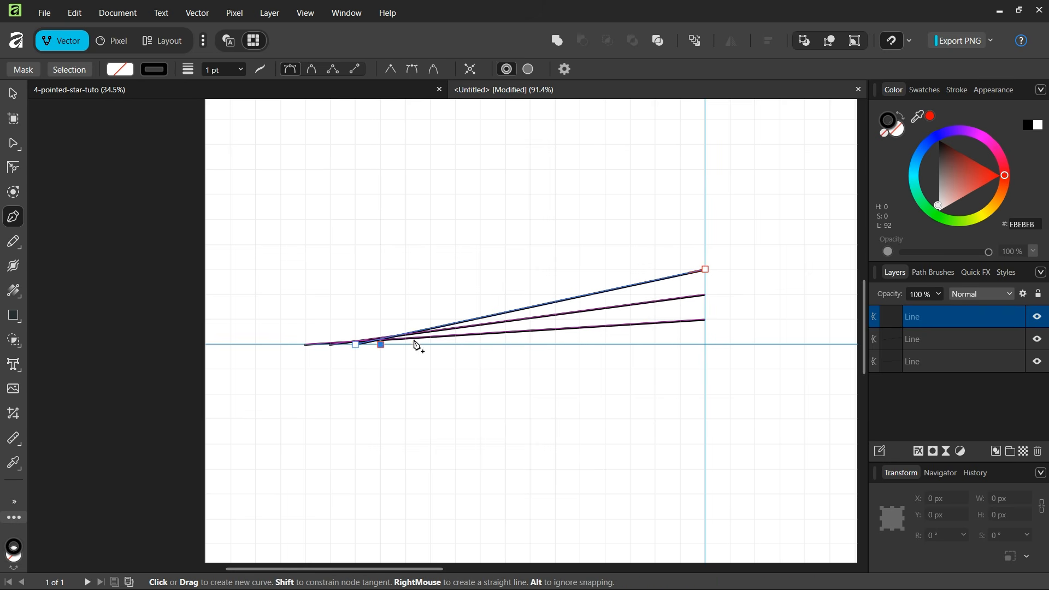
{"action": "left_click", "coordinate": [706, 245]}
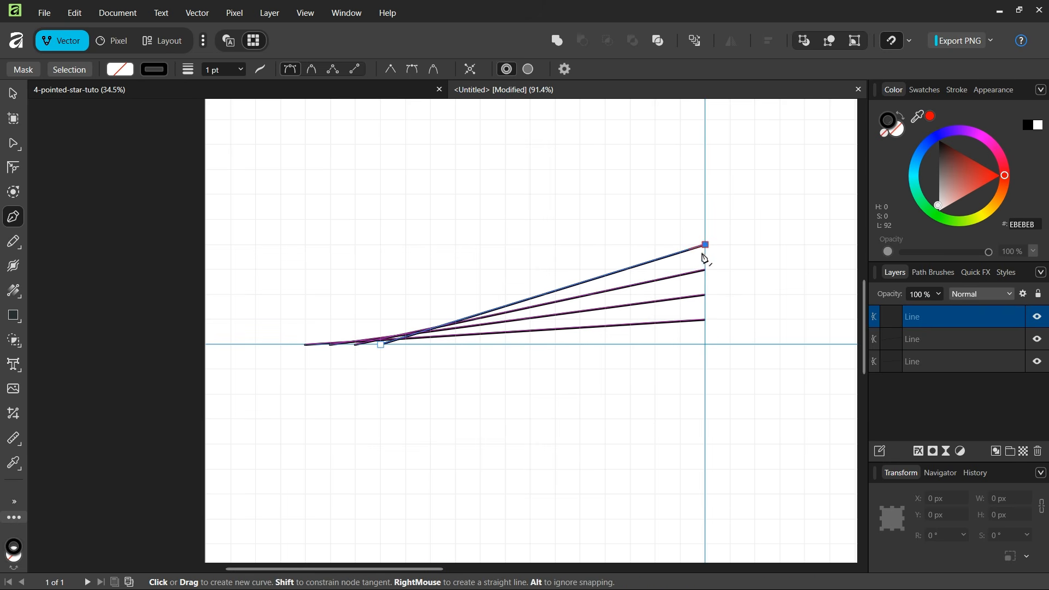
{"action": "key", "text": "Escape"}
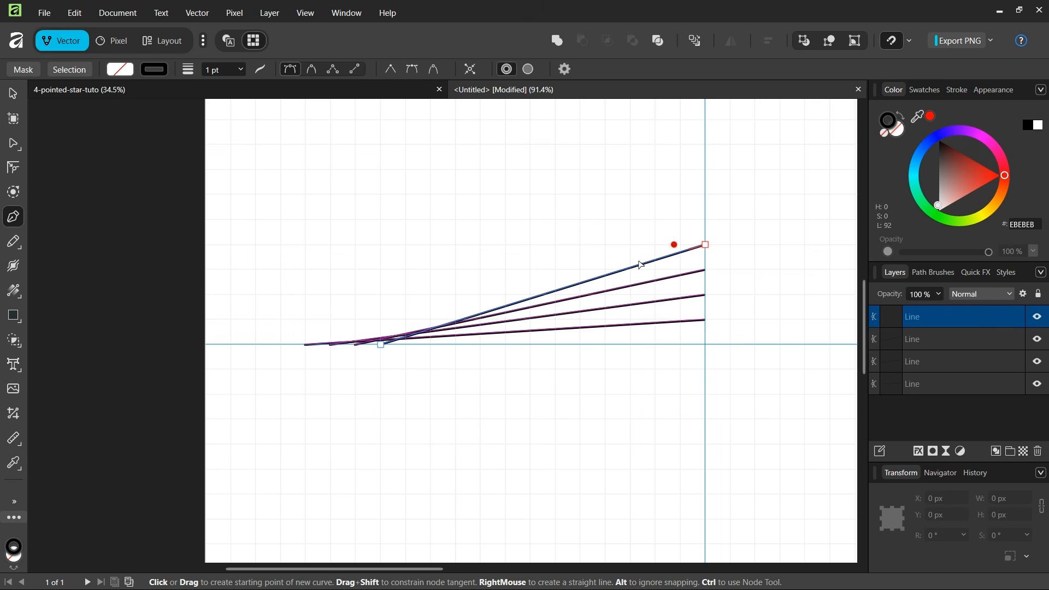
{"action": "left_click", "coordinate": [407, 347]}
{"action": "left_click", "coordinate": [706, 220]}
{"action": "key", "text": "Escape"}
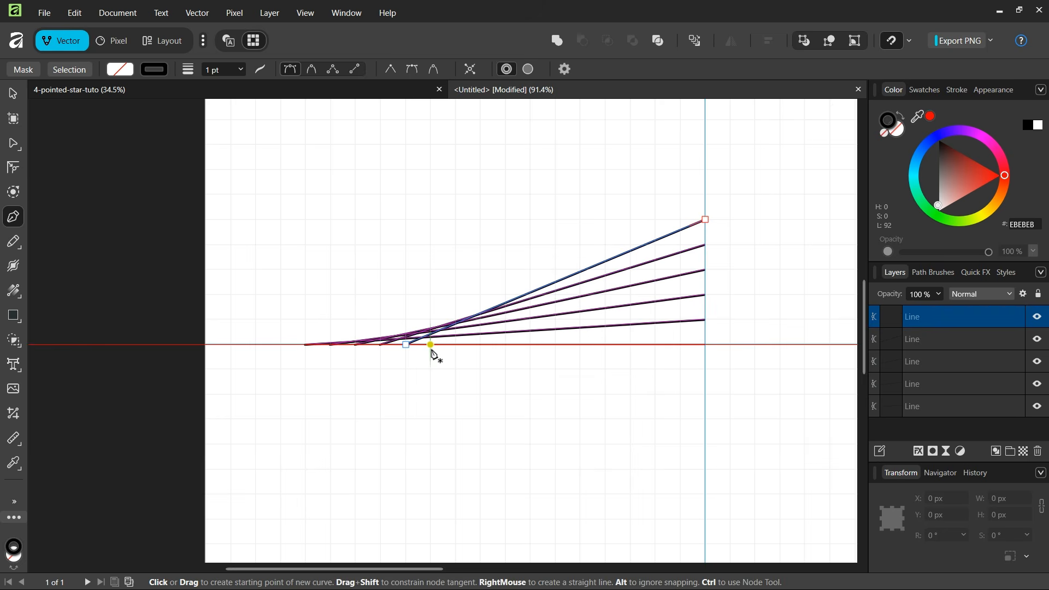
Draw the next two mesh lines between the guides, X 450 px to Y 700 px and X 500 px to Y 650 px
{"action": "left_click", "coordinate": [432, 350]}
{"action": "left_click", "coordinate": [705, 194]}
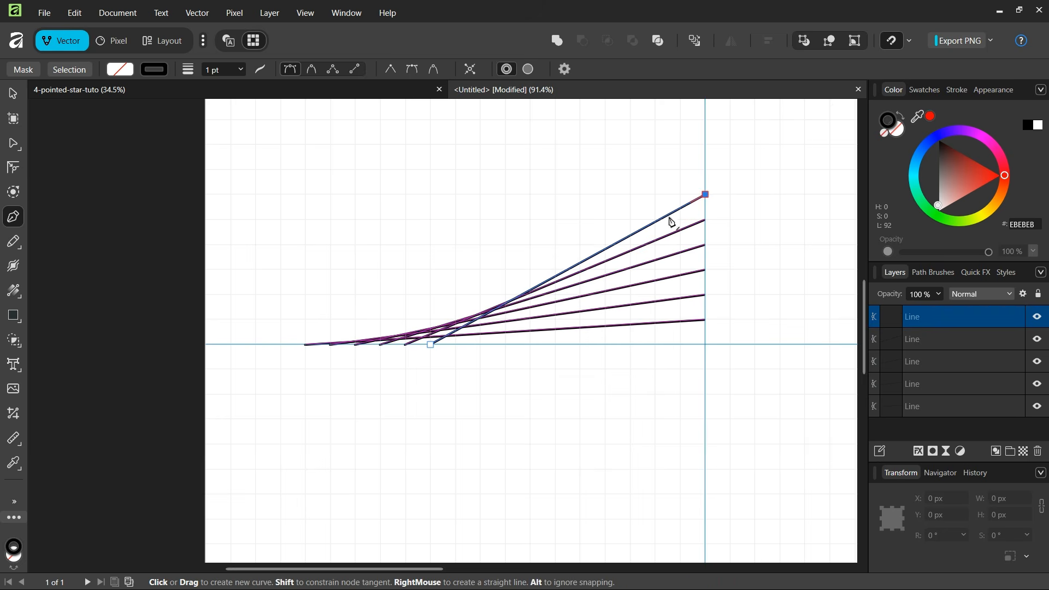
{"action": "key", "text": "Escape"}
{"action": "left_click", "coordinate": [456, 346]}
{"action": "left_click", "coordinate": [705, 170]}
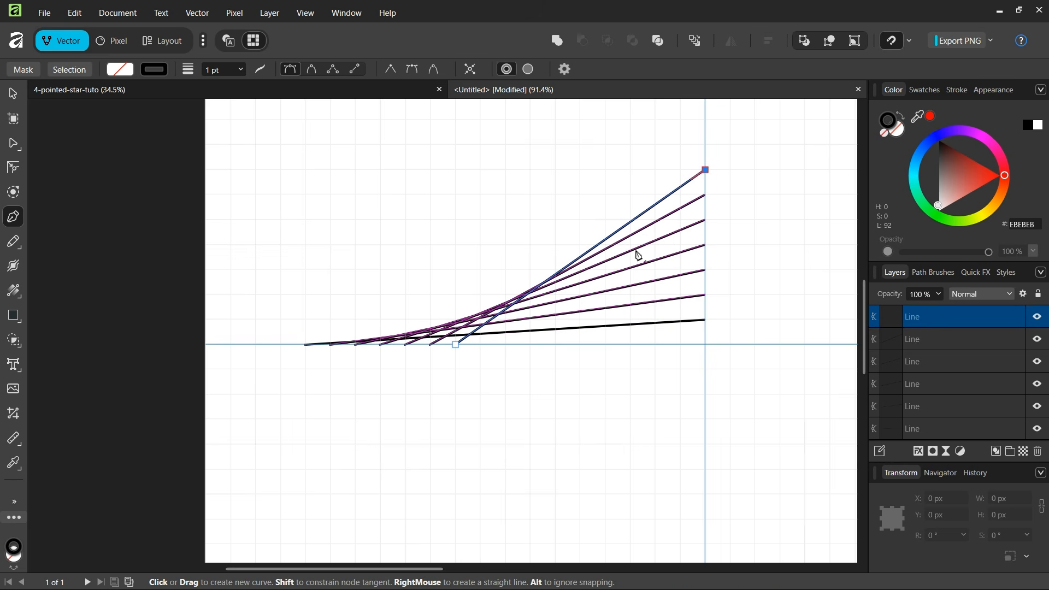
{"action": "key", "text": "Escape"}
Add two separate mesh lines between the guides, X 550 px to Y 600 px and X 600 px to Y 550 px
{"action": "left_click", "coordinate": [481, 345]}
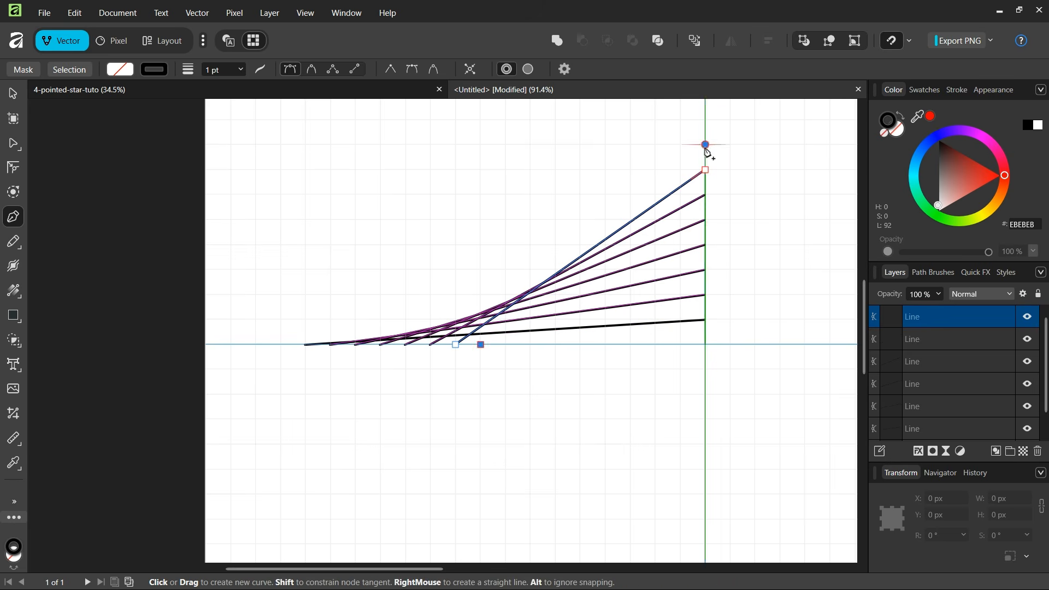
{"action": "left_click", "coordinate": [705, 145]}
{"action": "scroll", "coordinate": [721, 176], "scroll_direction": "down", "scroll_amount": 2}
{"action": "scroll", "coordinate": [719, 209], "scroll_direction": "up", "scroll_amount": 1}
{"action": "key", "text": "Escape"}
{"action": "left_click", "coordinate": [583, 304]}
{"action": "left_click", "coordinate": [710, 161]}
{"action": "key", "text": "Escape"}
Add separate mesh lines from X 650 px to Y 500 px and from X 700 px to Y 450 px on the guides
{"action": "left_click", "coordinate": [598, 304]}
{"action": "left_click", "coordinate": [711, 145]}
{"action": "key", "text": "Escape"}
{"action": "left_click", "coordinate": [615, 305]}
{"action": "left_click", "coordinate": [710, 129]}
{"action": "key", "text": "Escape"}
Draw separate mesh lines between the guides from X 750 px to Y 400 px and X 800 px to Y 350 px
{"action": "left_click", "coordinate": [630, 305]}
{"action": "left_click", "coordinate": [710, 113]}
{"action": "scroll", "coordinate": [499, 473], "scroll_direction": "right", "scroll_amount": 5}
{"action": "scroll", "coordinate": [513, 328], "scroll_direction": "up", "scroll_amount": 3}
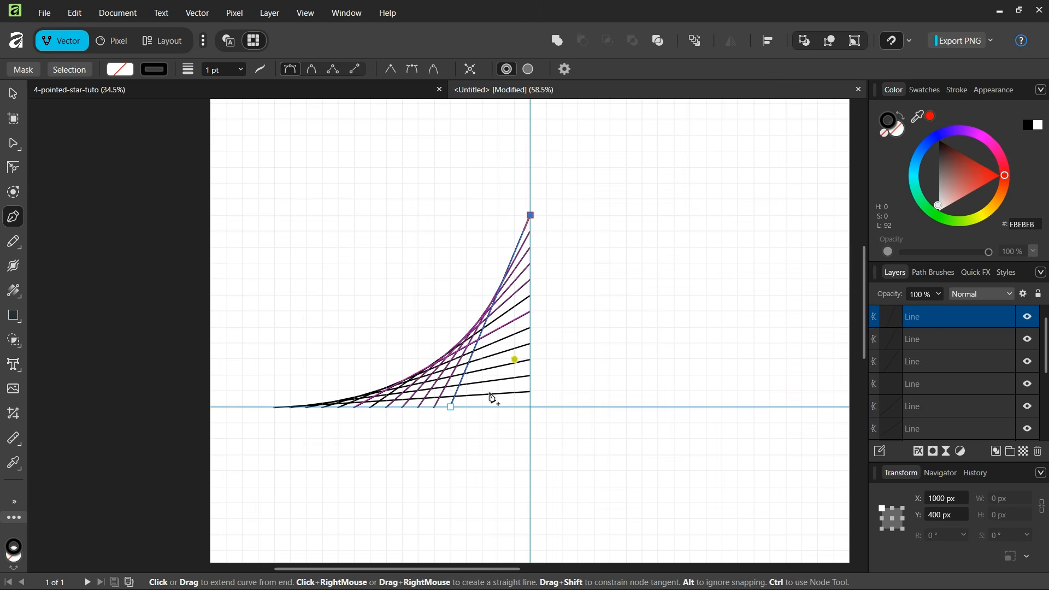
{"action": "key", "text": "Escape"}
{"action": "left_click", "coordinate": [466, 406]}
{"action": "left_click", "coordinate": [530, 199]}
{"action": "key", "text": "Escape"}
Draw three separate mesh lines from X 850, 900 and 950 px on the horizontal guide to Y 300, 250 and 200 px on the vertical guide
{"action": "left_click", "coordinate": [482, 406]}
{"action": "left_click", "coordinate": [530, 183]}
{"action": "key", "text": "Escape"}
{"action": "left_click", "coordinate": [498, 407]}
{"action": "left_click", "coordinate": [530, 167]}
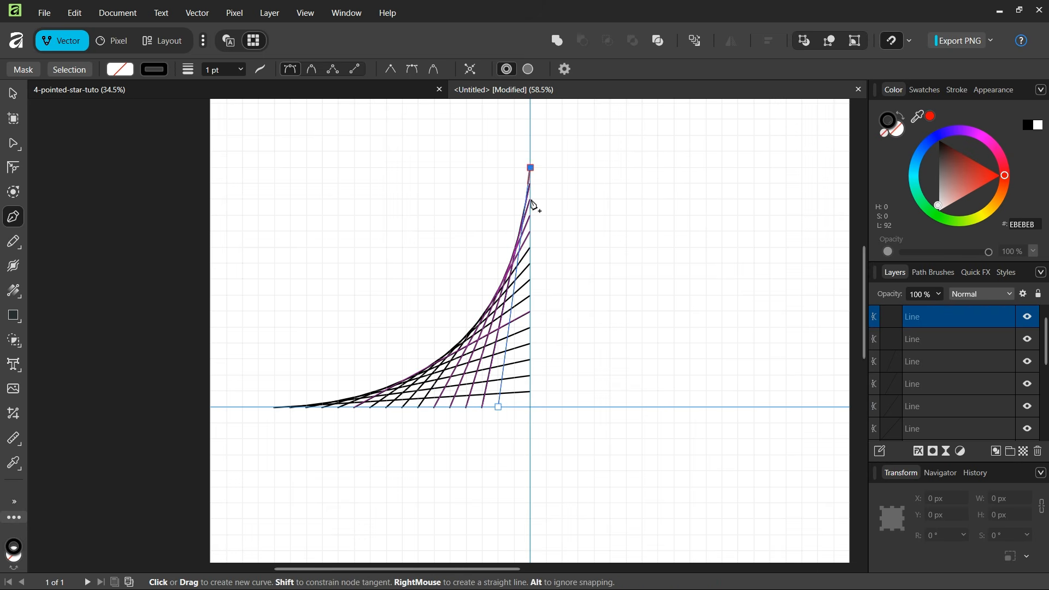
{"action": "key", "text": "Escape"}
{"action": "left_click", "coordinate": [514, 406]}
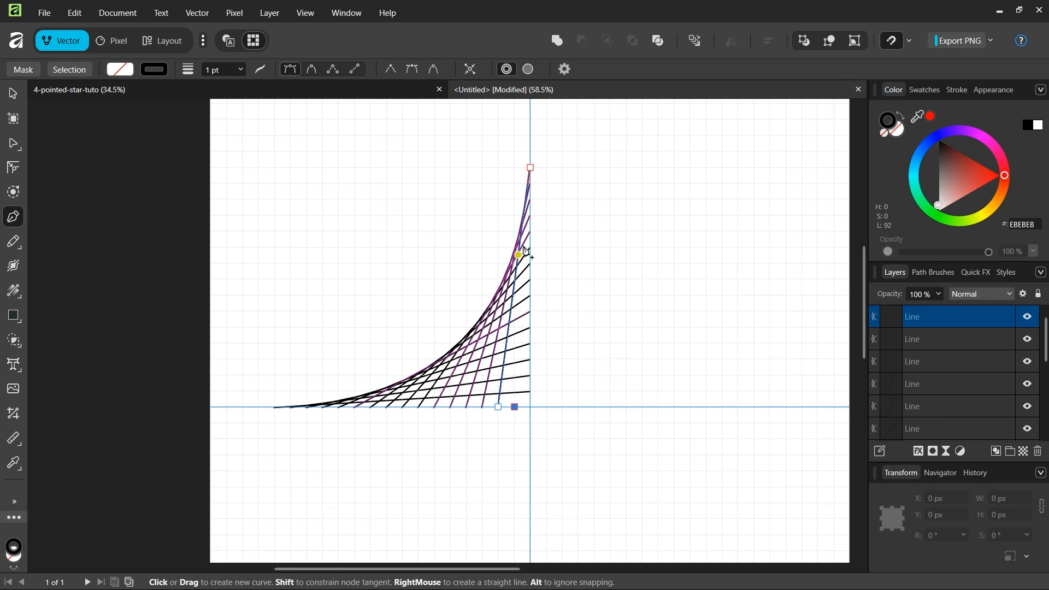
{"action": "left_click", "coordinate": [534, 153]}
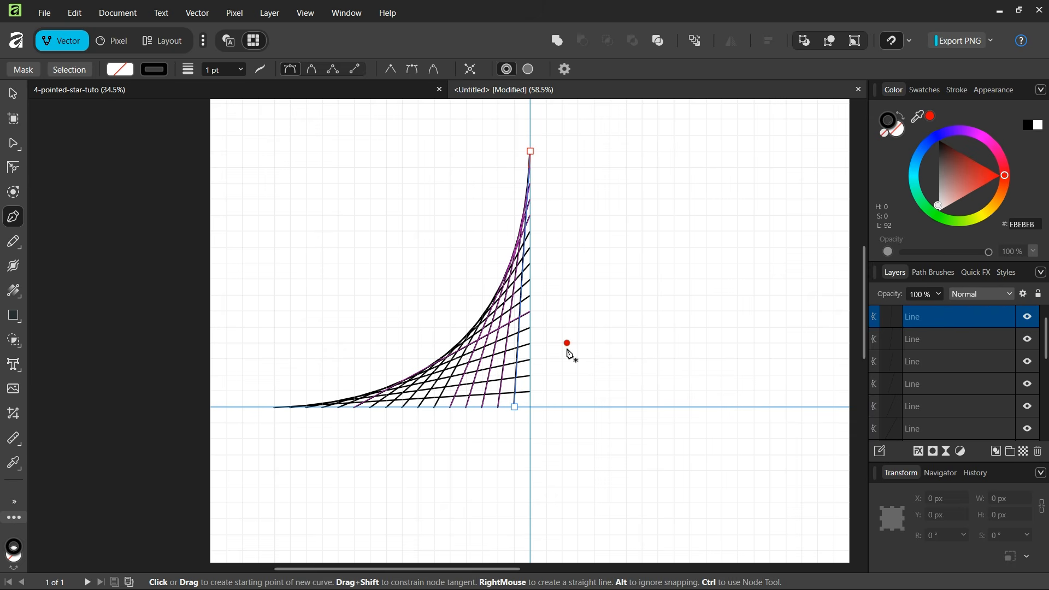
Close the mesh with a vertical line along the vertical guide from Y 150 px down to the guide intersection
{"action": "scroll", "coordinate": [544, 139], "scroll_direction": "up", "scroll_amount": 1}
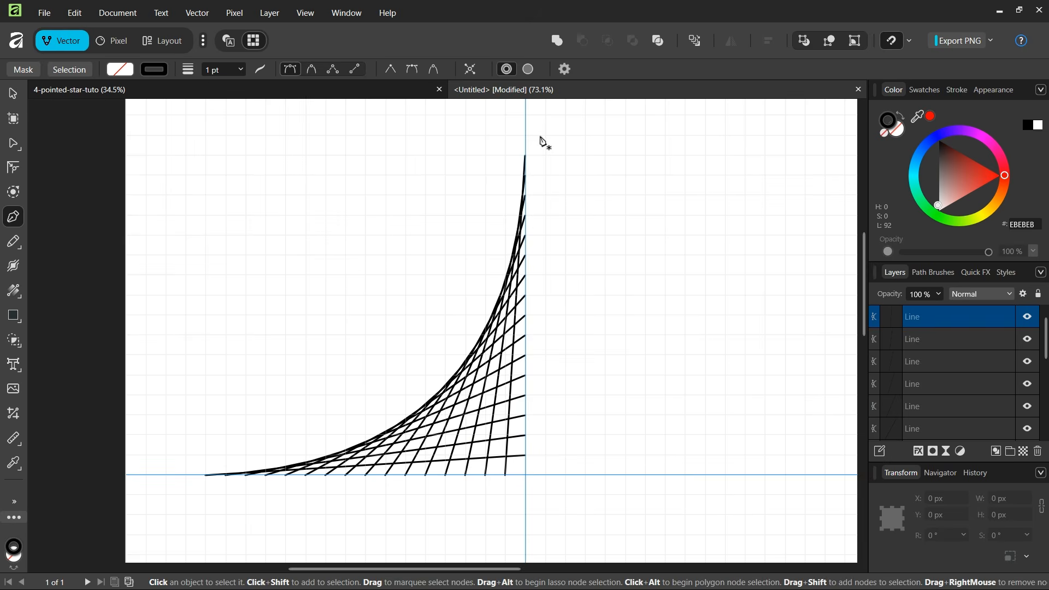
{"action": "left_click", "coordinate": [534, 136]}
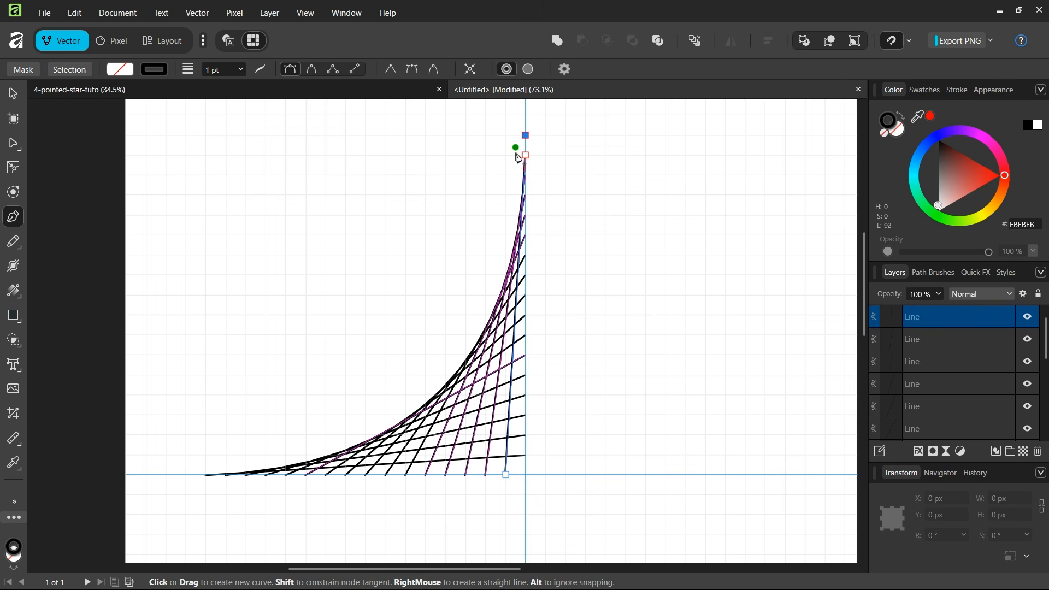
{"action": "left_click", "coordinate": [526, 475]}
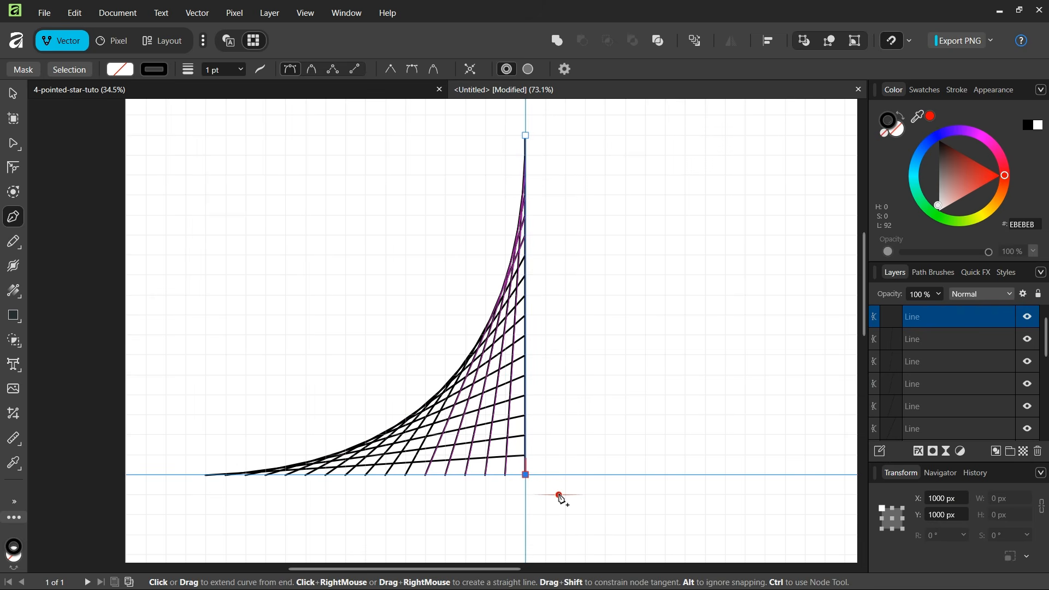
{"action": "key", "text": "Escape"}
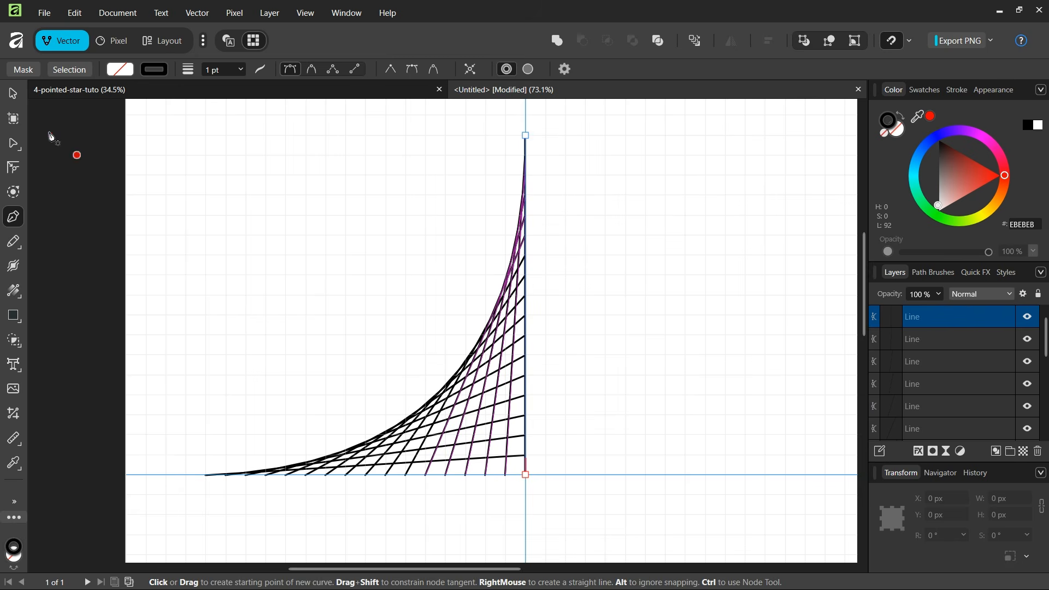
Select all the lines of the mesh with the Move tool and group them
{"action": "left_click", "coordinate": [15, 96]}
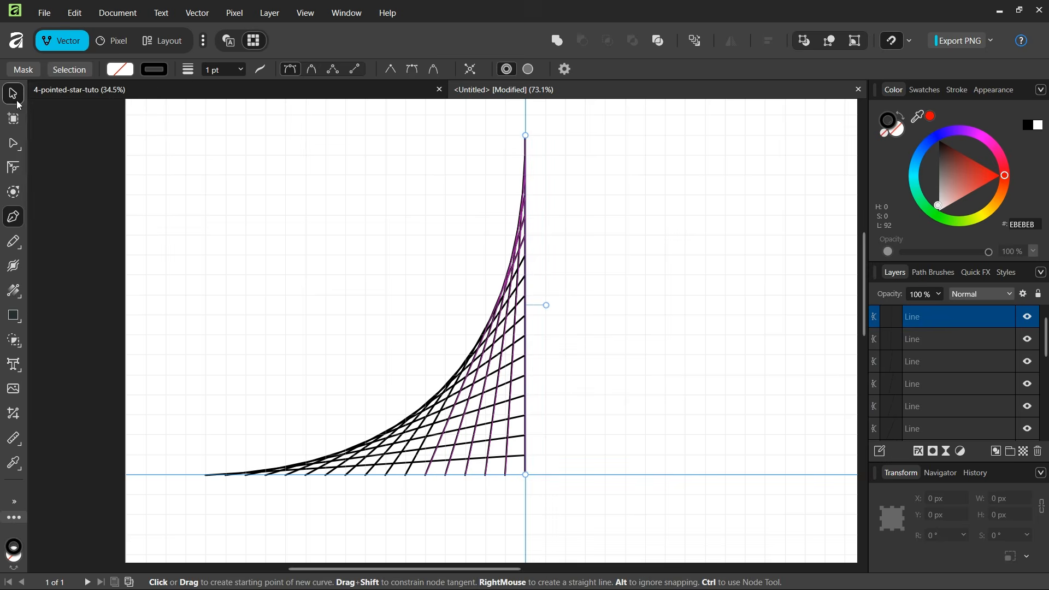
{"action": "scroll", "coordinate": [153, 230], "scroll_direction": "down", "scroll_amount": 1}
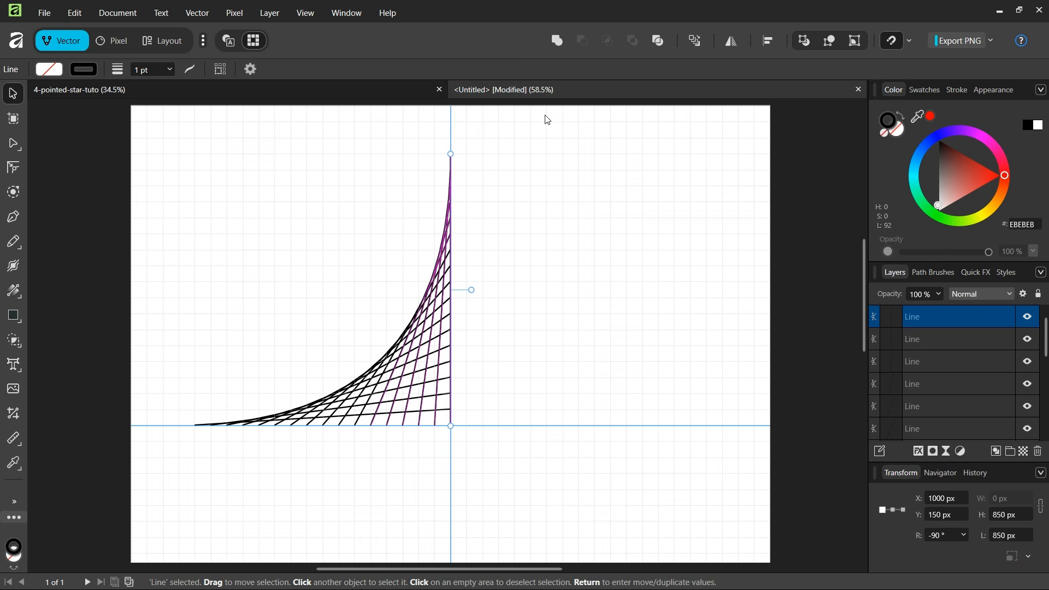
{"action": "left_click_drag", "start_coordinate": [549, 116], "coordinate": [154, 492]}
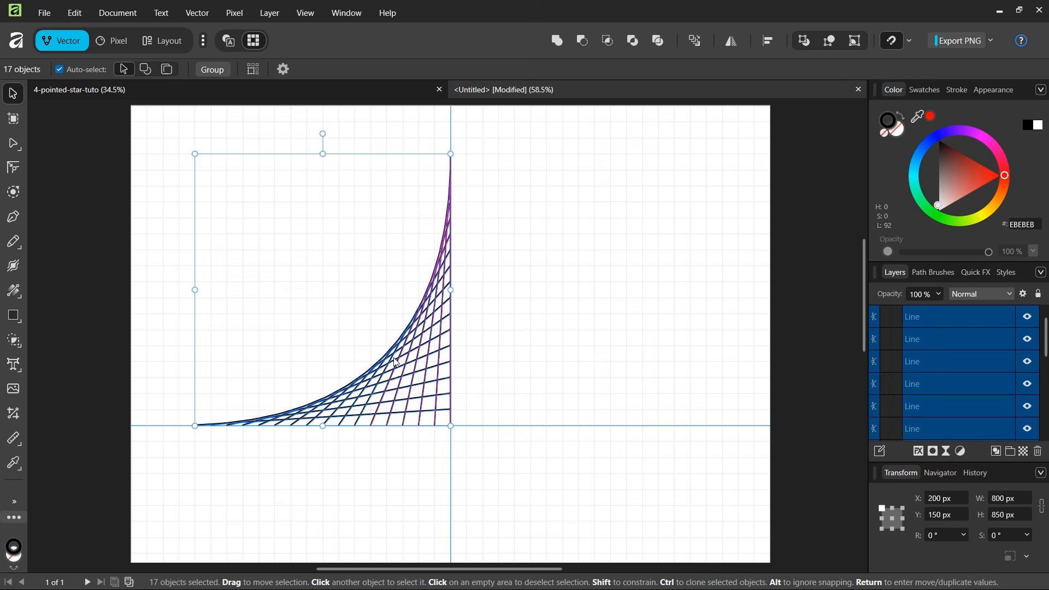
{"action": "key", "text": "ctrl+g"}
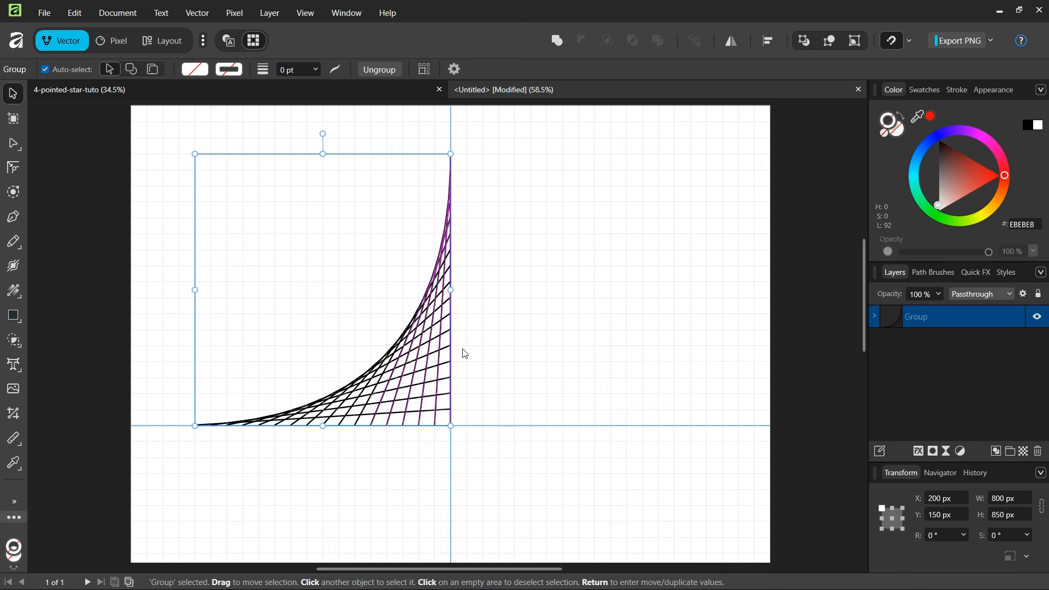
{"action": "scroll", "coordinate": [465, 352], "scroll_direction": "down", "scroll_amount": 1}
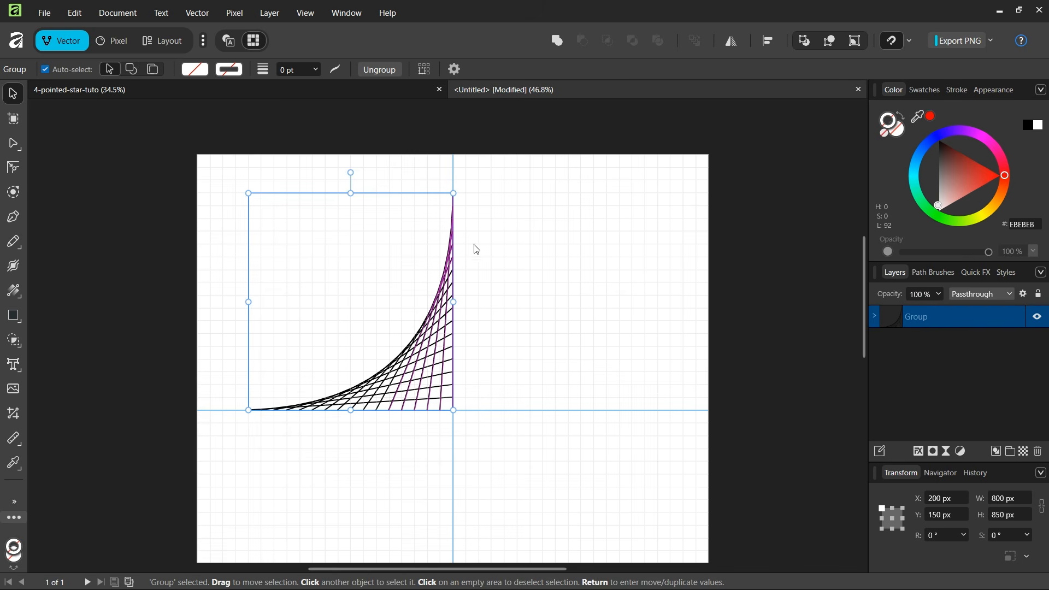
Enable the transform origin for the grouped quarter and move it to the guide intersection at X 1000 px, Y 1000 px
{"action": "left_click", "coordinate": [456, 69]}
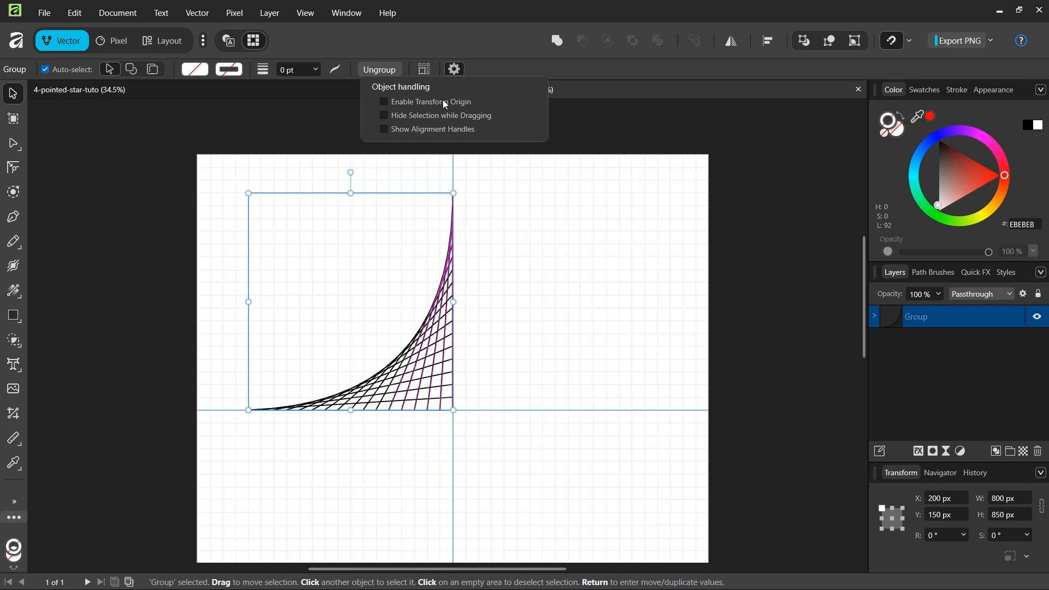
{"action": "left_click", "coordinate": [444, 102]}
{"action": "left_click_drag", "start_coordinate": [352, 304], "coordinate": [453, 407]}
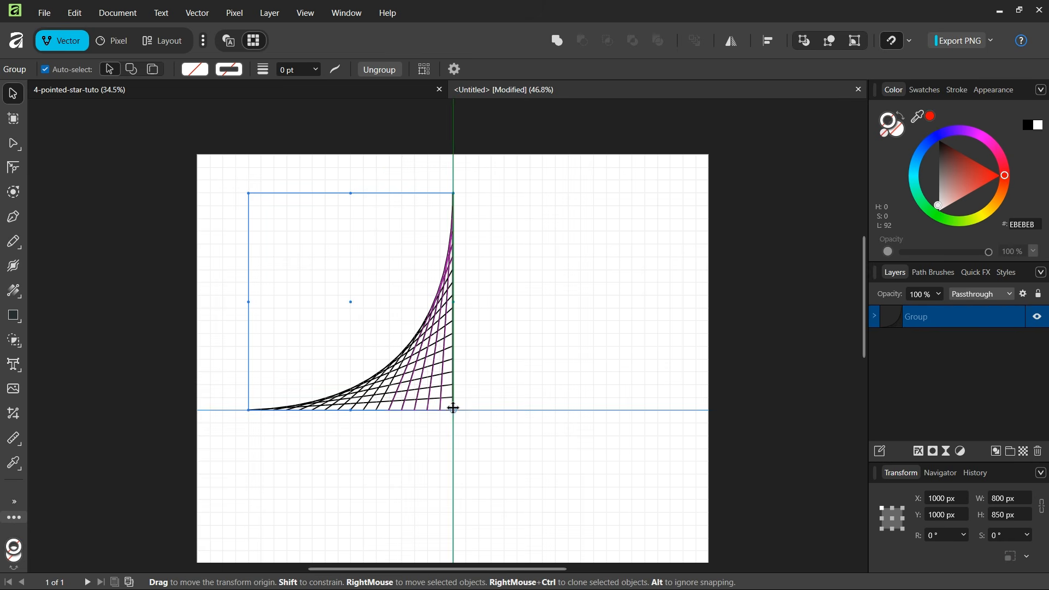
Duplicate the quarter group with Move / Duplicate, making 3 copies with a rotation of 90° around the transform origin
{"action": "scroll", "coordinate": [462, 421], "scroll_direction": "up", "scroll_amount": 1}
{"action": "scroll", "coordinate": [467, 410], "scroll_direction": "down", "scroll_amount": 2}
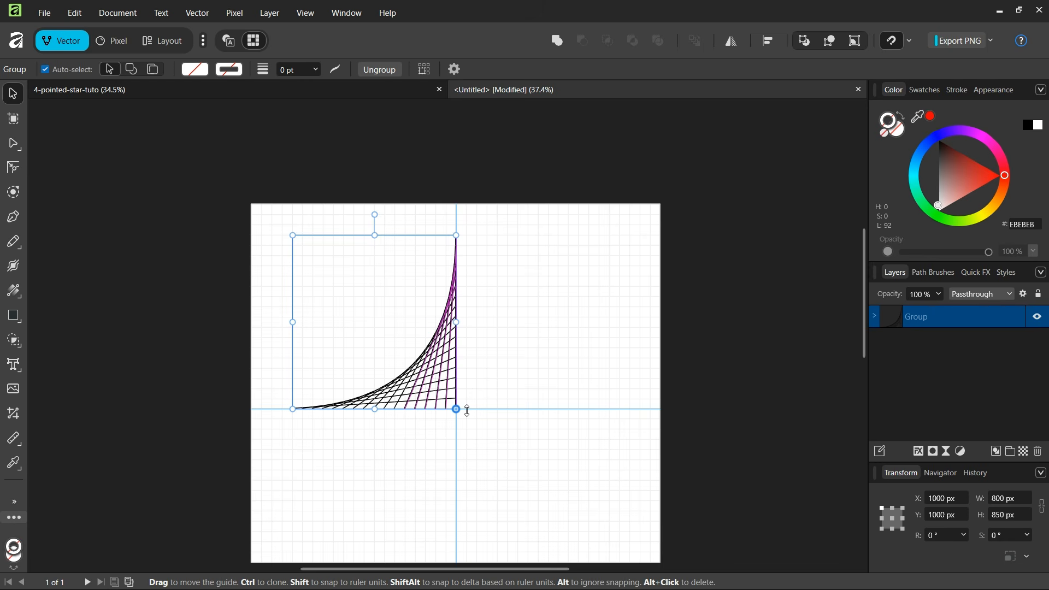
{"action": "key", "text": "Return"}
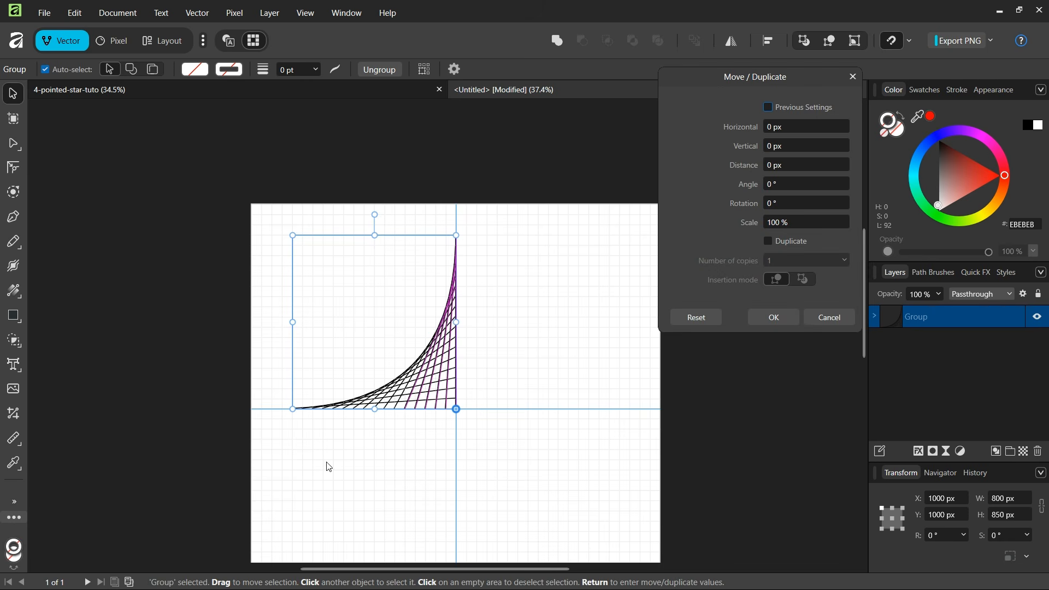
{"action": "left_click", "coordinate": [771, 240]}
{"action": "left_click", "coordinate": [777, 259]}
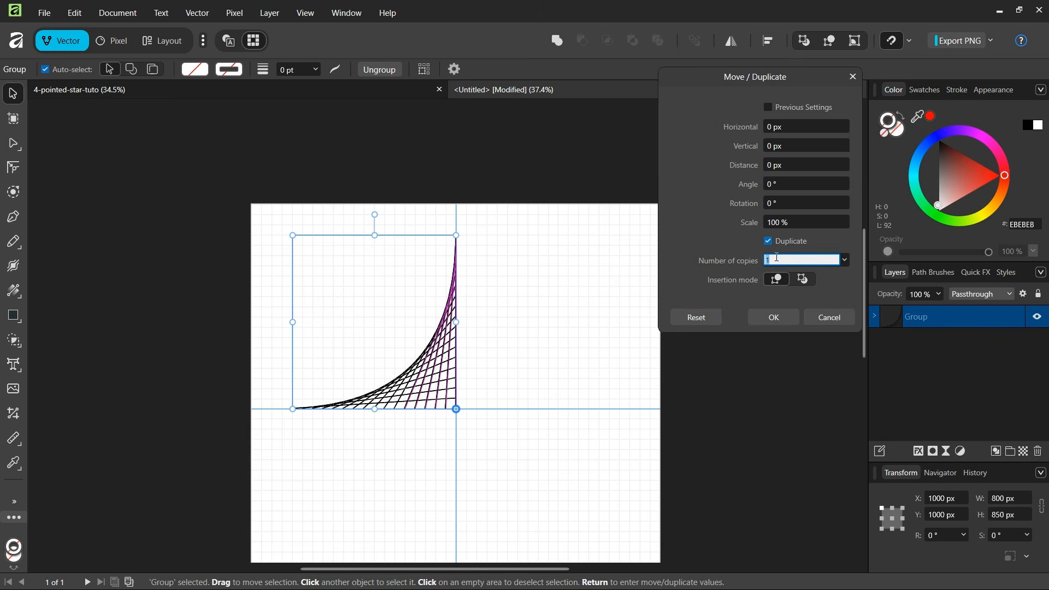
{"action": "left_click", "coordinate": [792, 204]}
{"action": "type", "text": "90"}
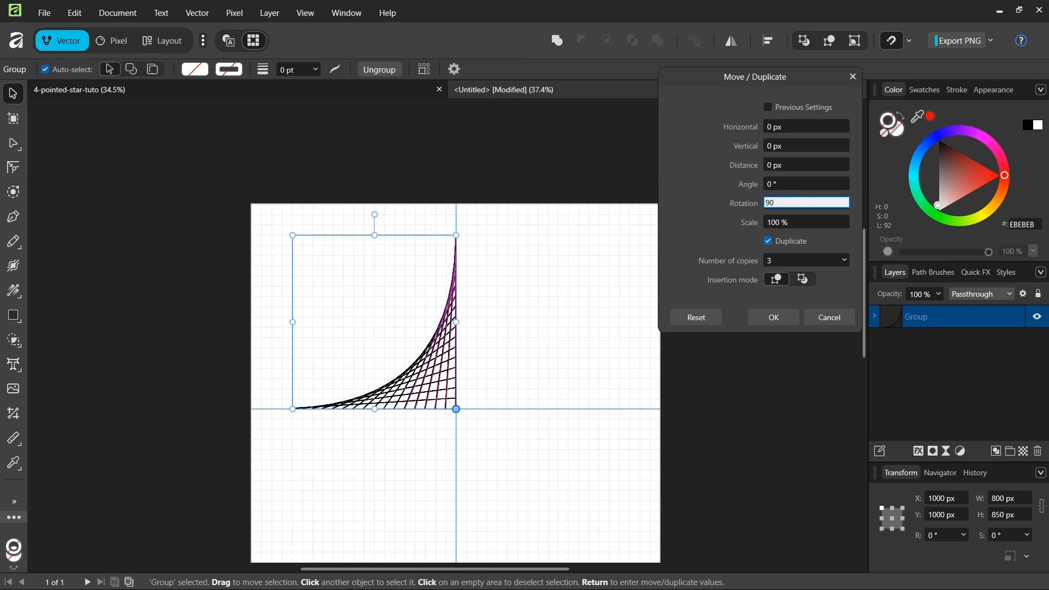
{"action": "left_click", "coordinate": [769, 324]}
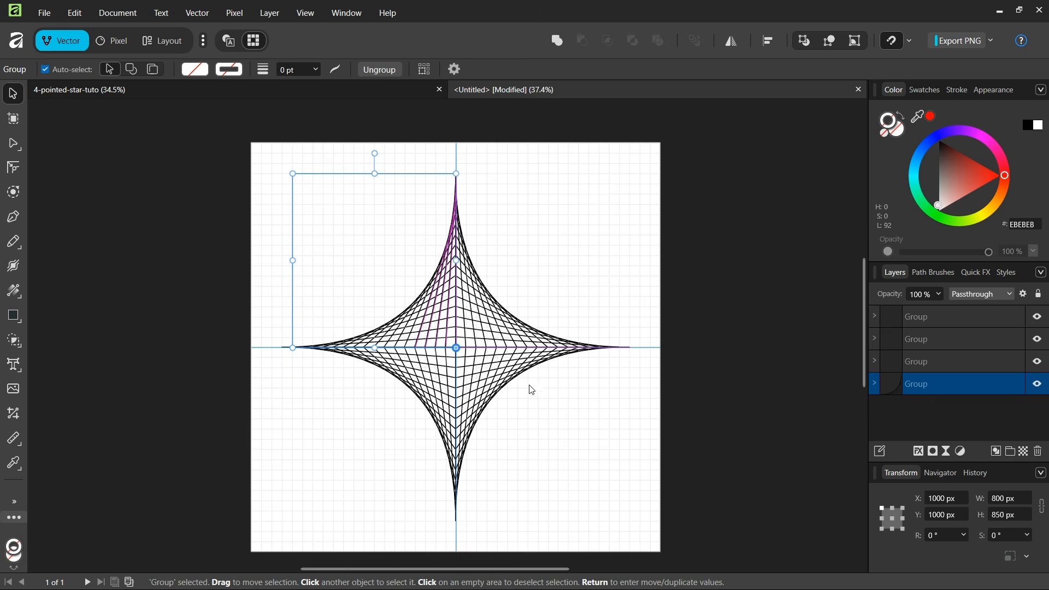
Group the four quarters into one star and set its stroke colour to white (FFFFFF)
{"action": "scroll", "coordinate": [577, 353], "scroll_direction": "down", "scroll_amount": 1}
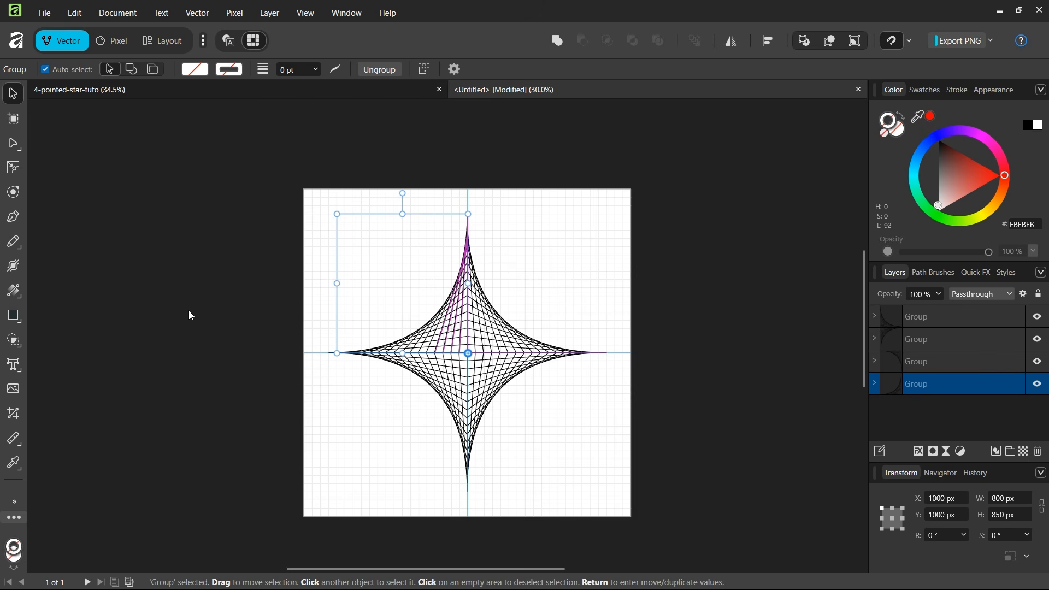
{"action": "left_click", "coordinate": [196, 330]}
{"action": "scroll", "coordinate": [390, 440], "scroll_direction": "up", "scroll_amount": 1}
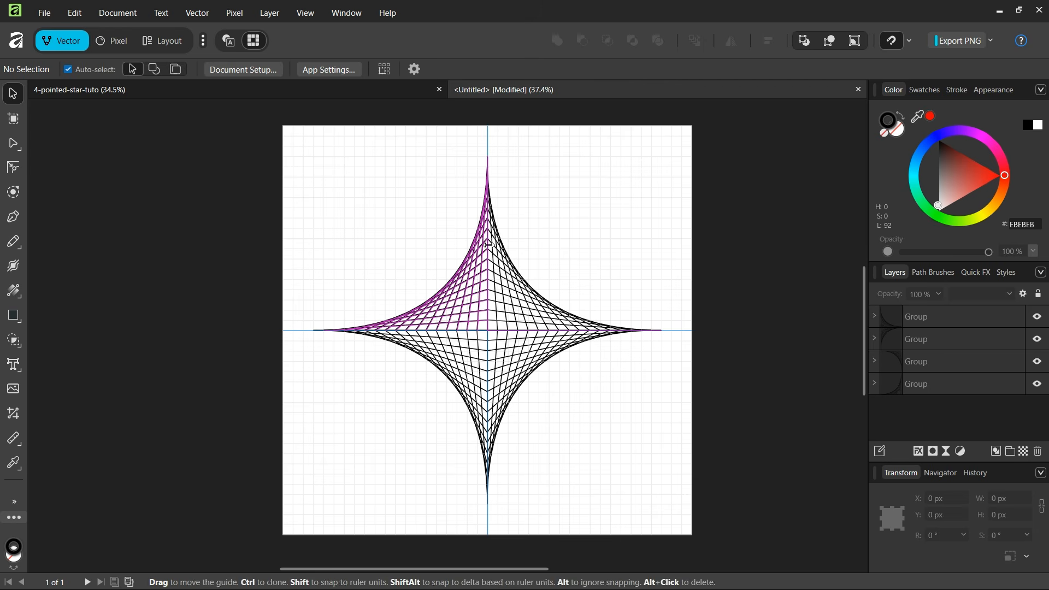
{"action": "scroll", "coordinate": [458, 339], "scroll_direction": "down", "scroll_amount": 1}
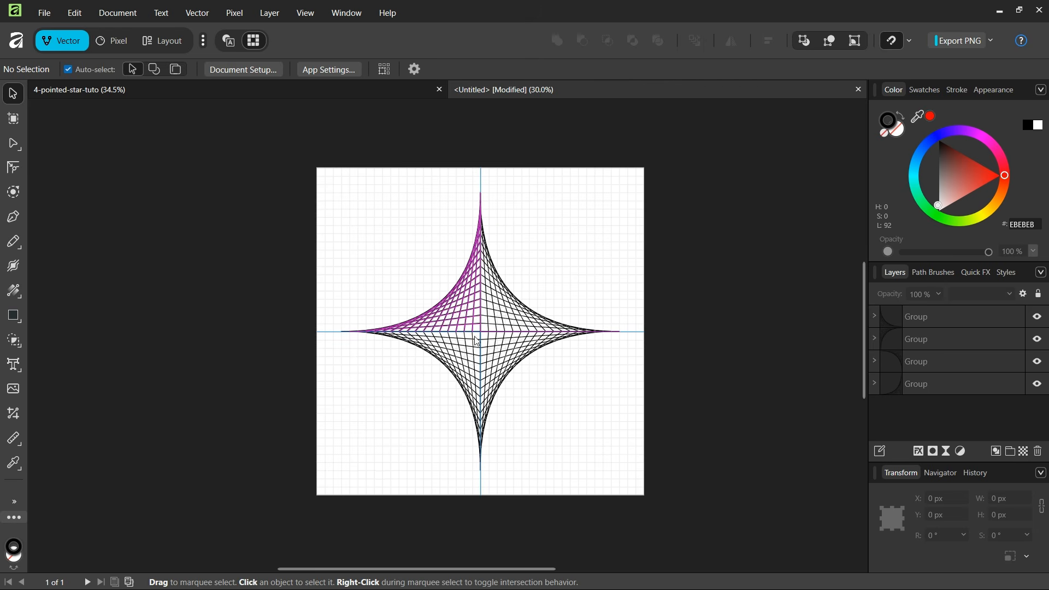
{"action": "left_click_drag", "start_coordinate": [733, 133], "coordinate": [255, 524]}
{"action": "key", "text": "ctrl+g"}
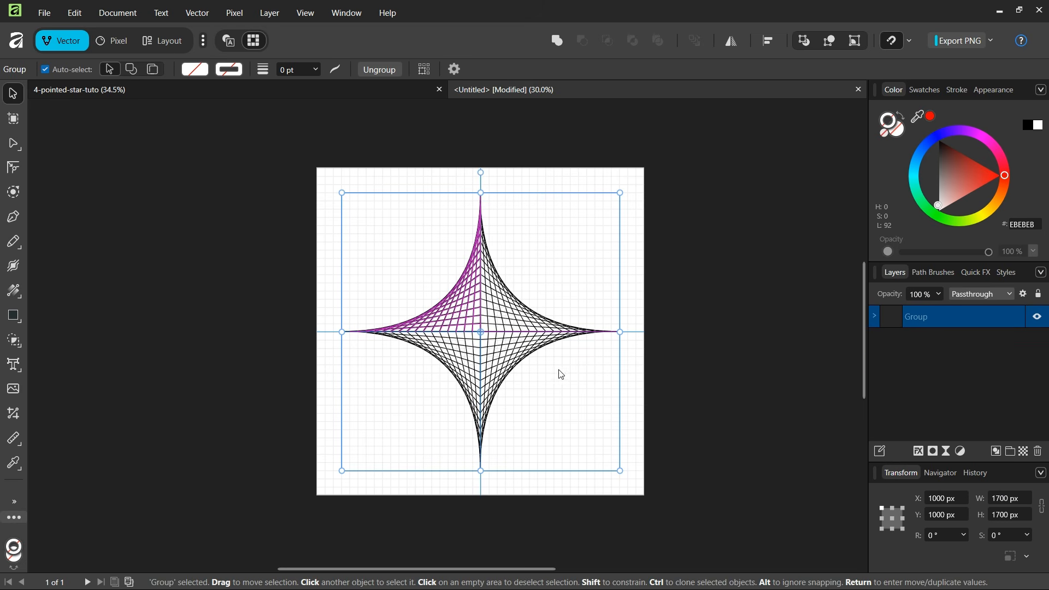
{"action": "left_click", "coordinate": [887, 126]}
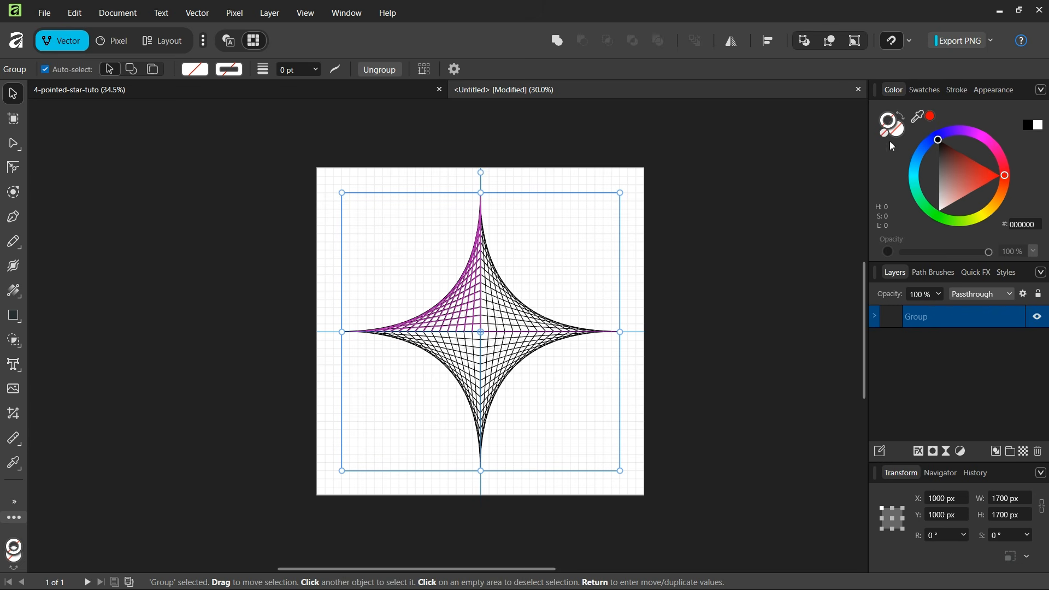
{"action": "left_click_drag", "start_coordinate": [943, 171], "coordinate": [933, 221]}
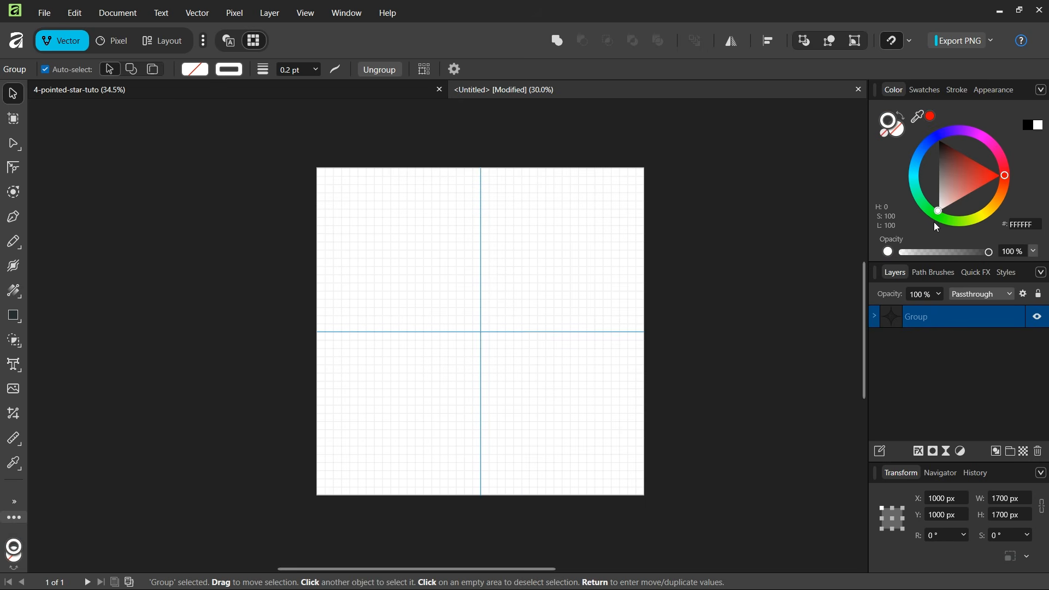
Draw a 2000 × 2000 px rectangle covering the whole page and place it below the star group in the layer order
{"action": "left_click", "coordinate": [13, 316]}
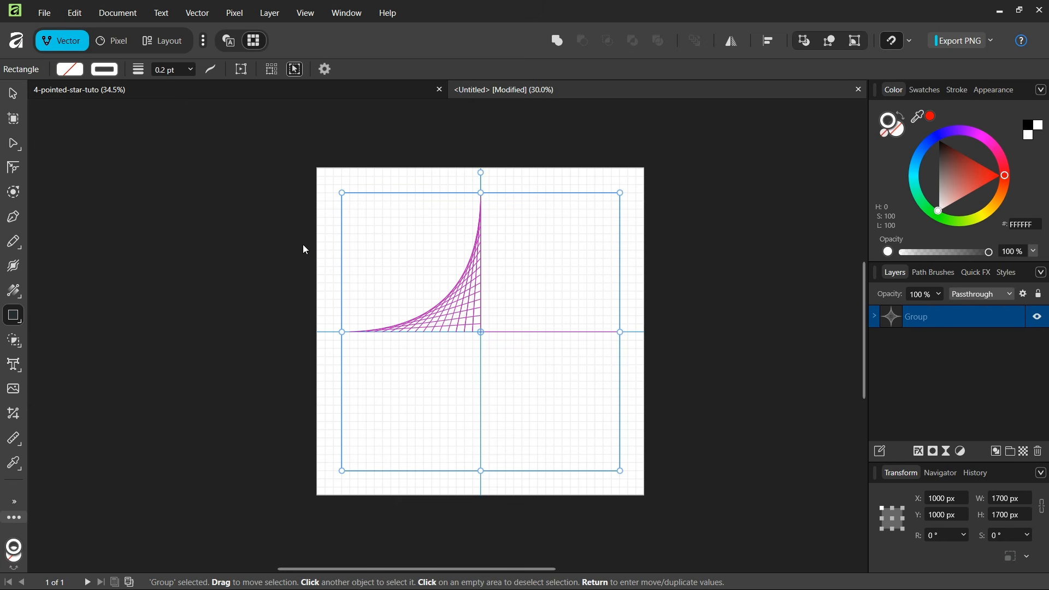
{"action": "left_click_drag", "start_coordinate": [317, 168], "coordinate": [645, 494]}
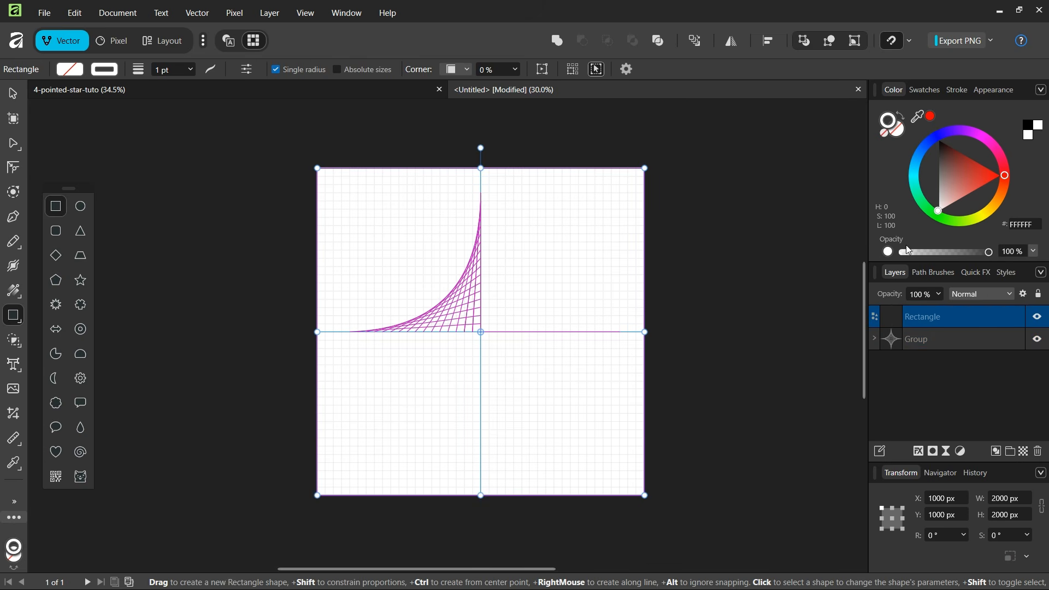
{"action": "left_click_drag", "start_coordinate": [924, 320], "coordinate": [922, 359]}
Fill the background rectangle with very dark blue (000410) and deselect it
{"action": "left_click", "coordinate": [899, 133]}
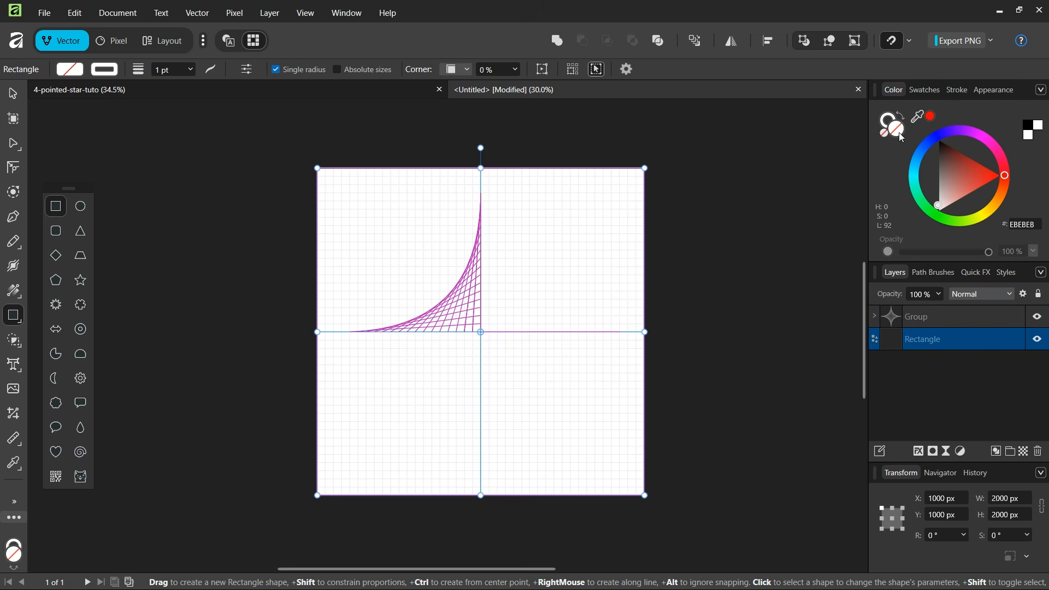
{"action": "left_click", "coordinate": [927, 142]}
{"action": "left_click_drag", "start_coordinate": [955, 172], "coordinate": [948, 219]}
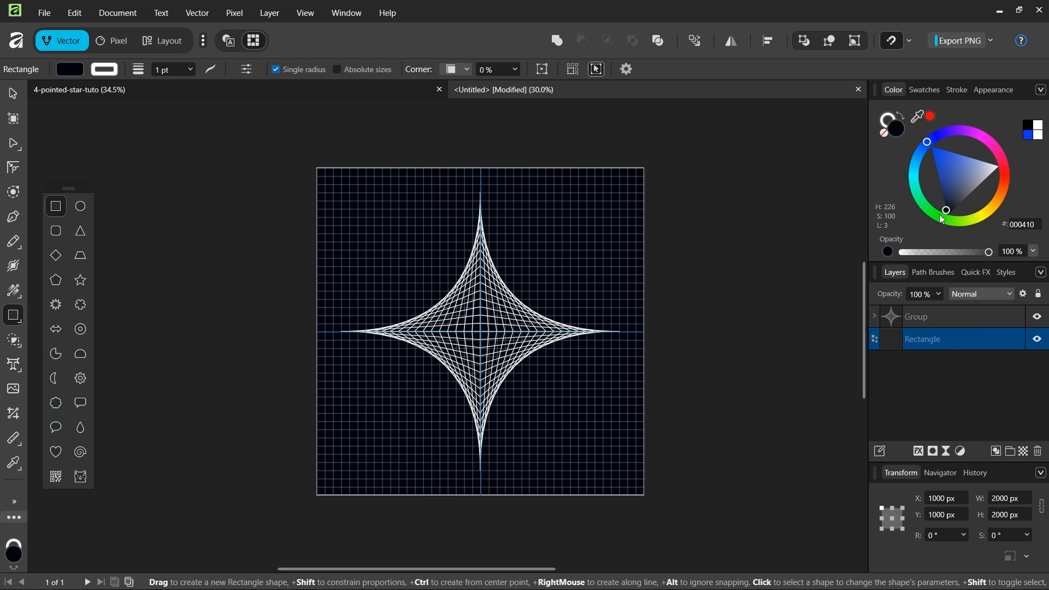
{"action": "left_click", "coordinate": [16, 94]}
{"action": "left_click", "coordinate": [171, 229]}
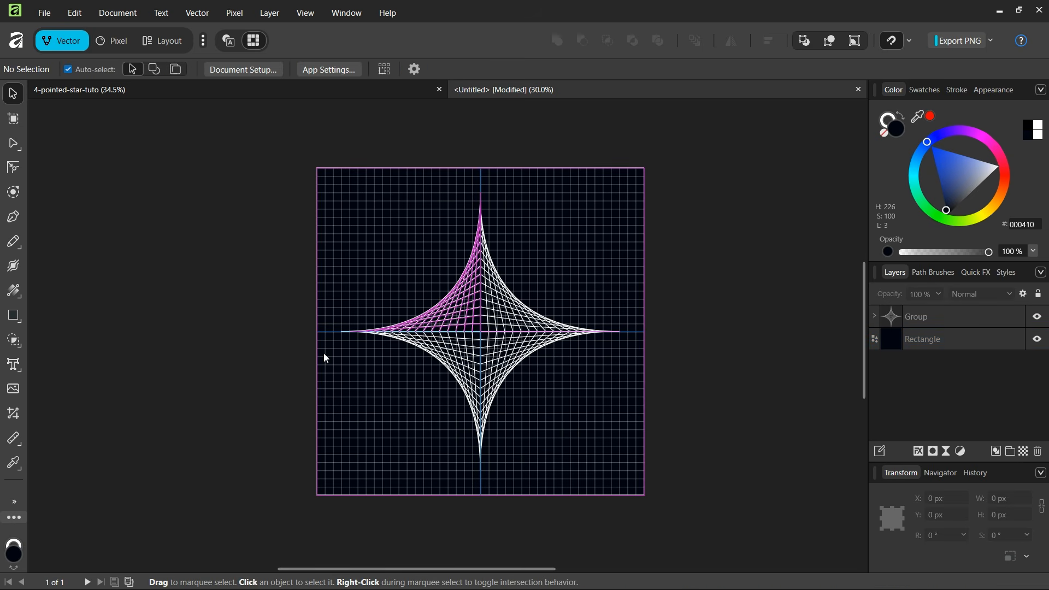
Hide the document grid through the Grid and Snapping Axis settings
{"action": "left_click", "coordinate": [311, 20]}
{"action": "left_click", "coordinate": [342, 209]}
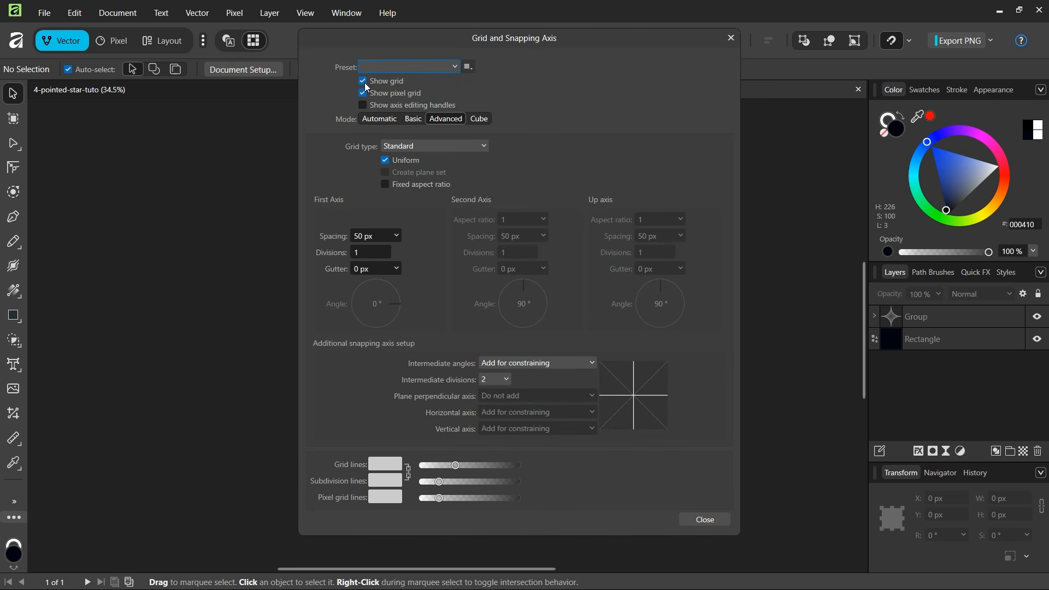
{"action": "left_click", "coordinate": [364, 81]}
{"action": "left_click", "coordinate": [731, 38]}
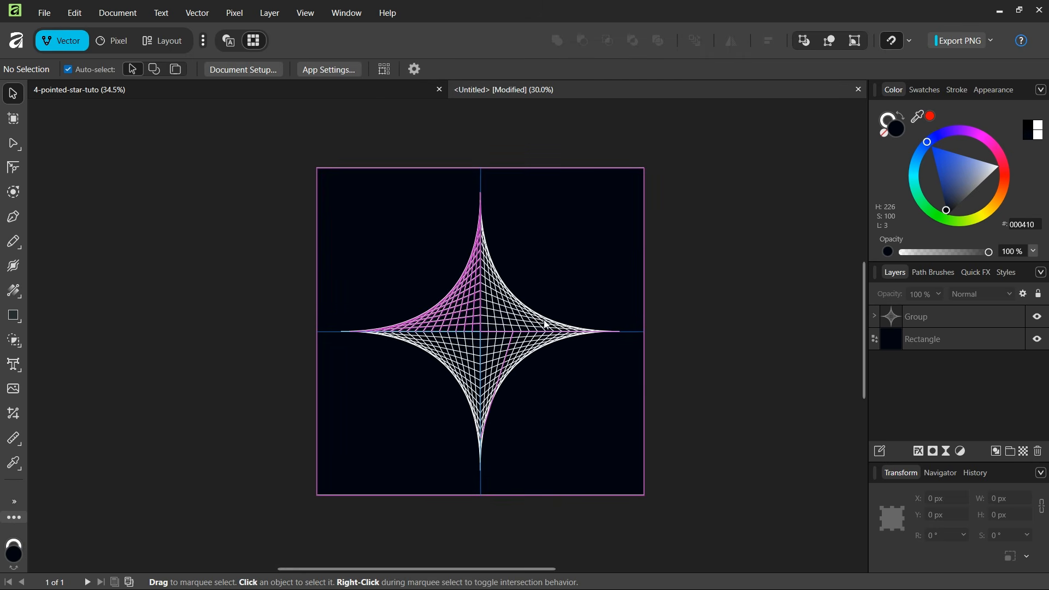
{"action": "scroll", "coordinate": [501, 304], "scroll_direction": "up", "scroll_amount": 1}
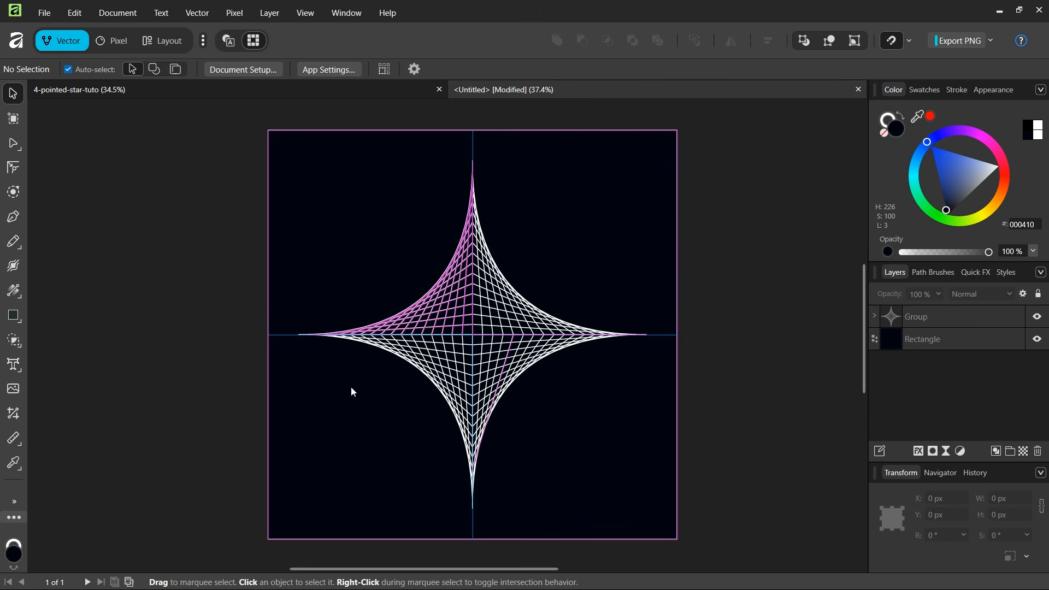
{"action": "scroll", "coordinate": [350, 387], "scroll_direction": "down", "scroll_amount": 1}
{"action": "scroll", "coordinate": [317, 393], "scroll_direction": "down", "scroll_amount": 1}
{"action": "scroll", "coordinate": [316, 392], "scroll_direction": "up", "scroll_amount": 1}
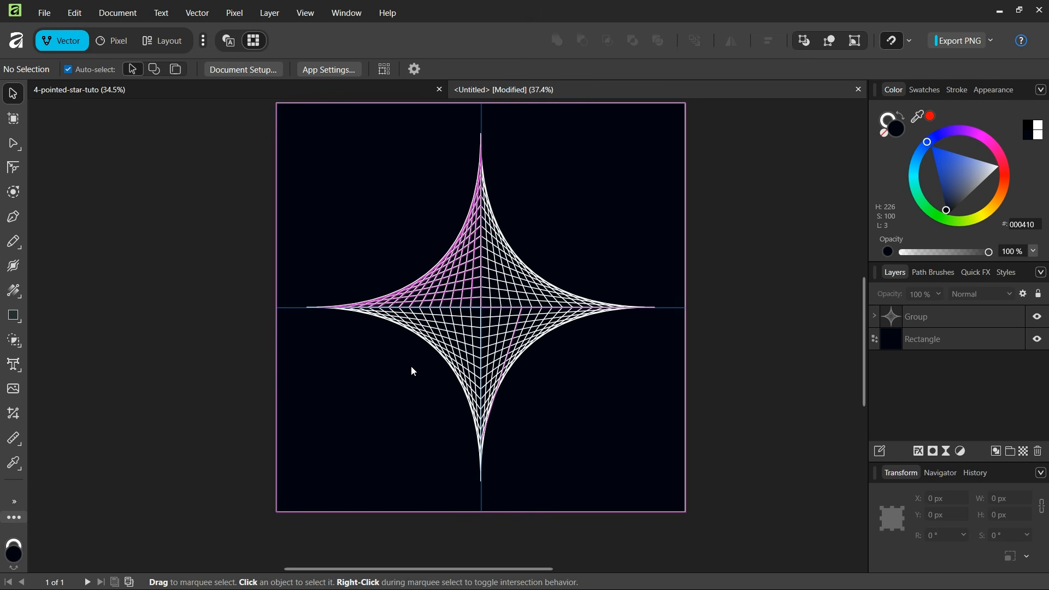
{"action": "scroll", "coordinate": [479, 273], "scroll_direction": "up", "scroll_amount": 1}
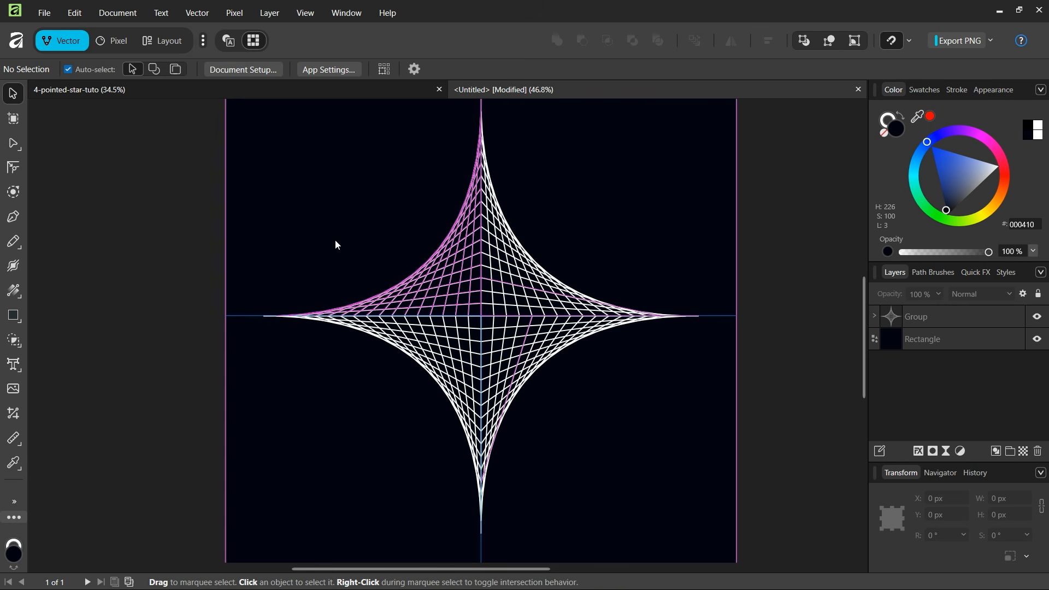
{"action": "scroll", "coordinate": [404, 255], "scroll_direction": "down", "scroll_amount": 1}
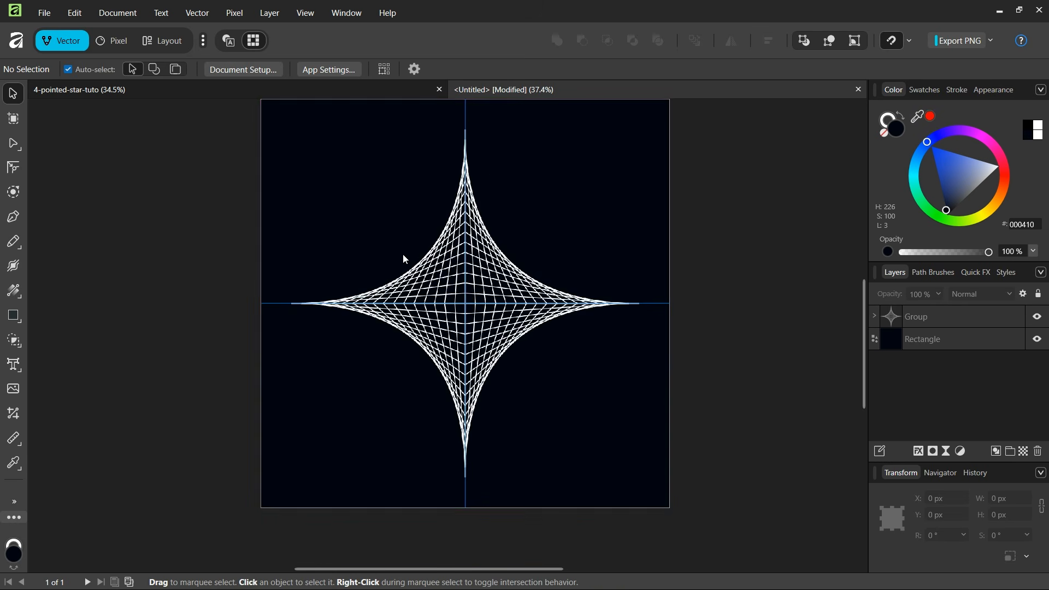